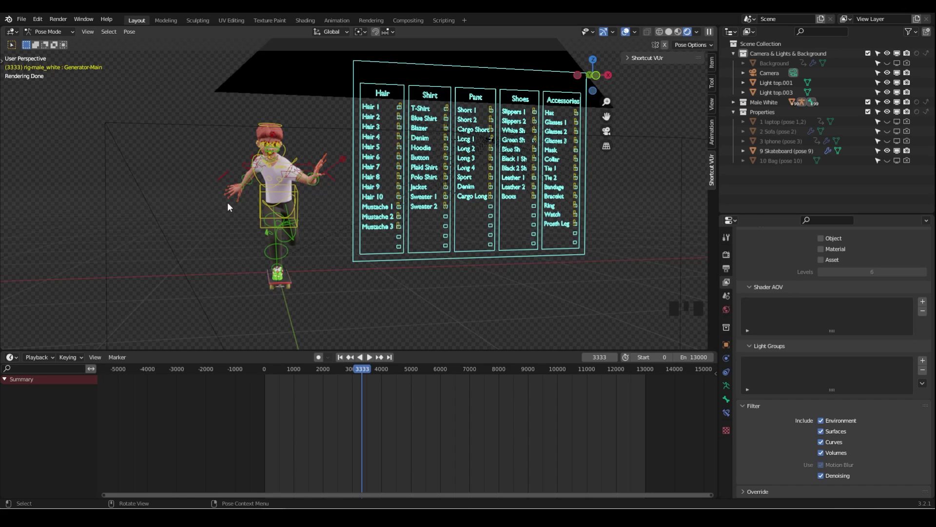
- Move the Hair 1 and Hair 2 controls in the Hair column to switch the character's hairstyle
left_click(58, 19)
left_click(389, 102)
left_click(388, 102)
key("g")
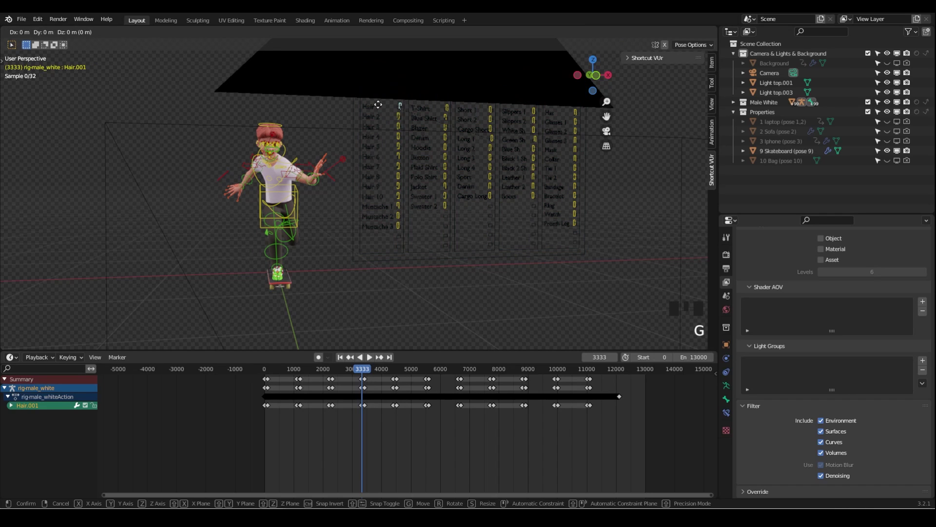
left_click(386, 111)
left_click(399, 117)
key("g")
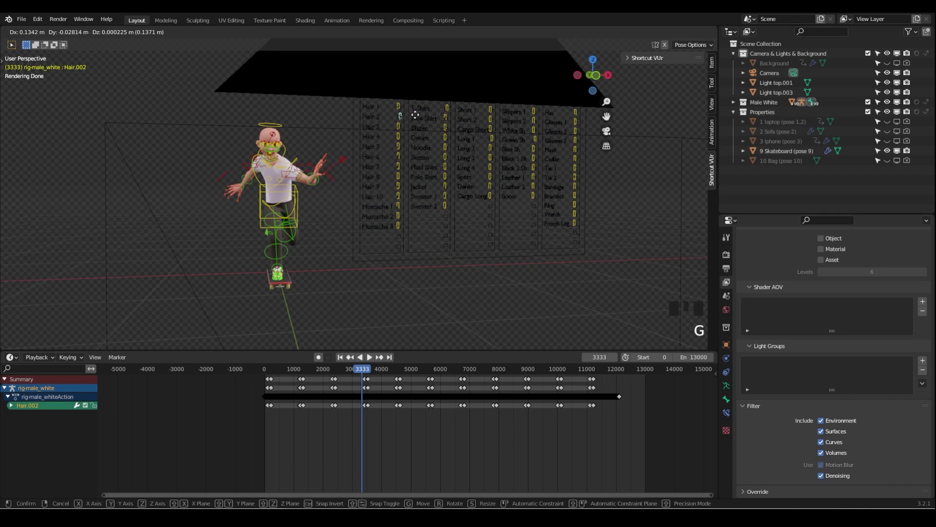
left_click(369, 163)
- Move the T-Shirt and Blue Shirt controls in the Shirt column to dress the character in the blue shirt
left_click(445, 107)
left_click(445, 107)
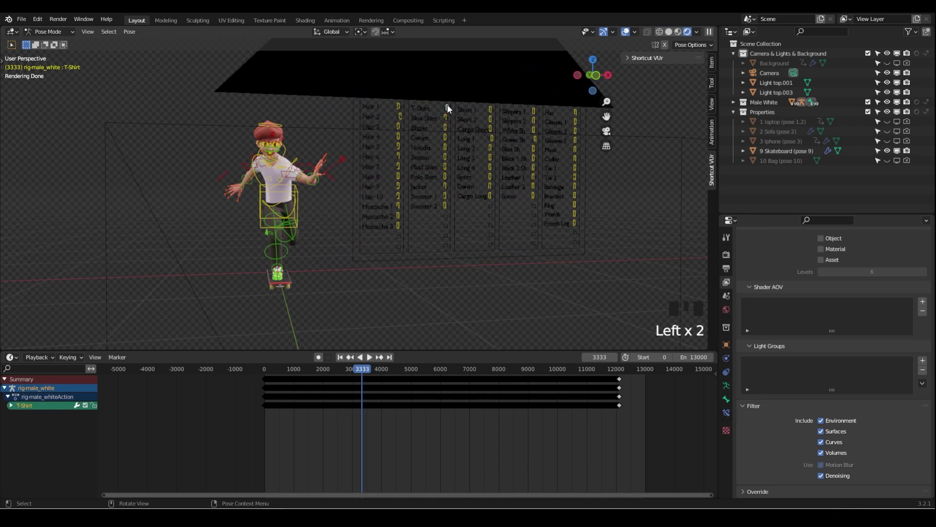
key("g")
left_click(449, 121)
left_click(446, 117)
key("g")
left_click(449, 126)
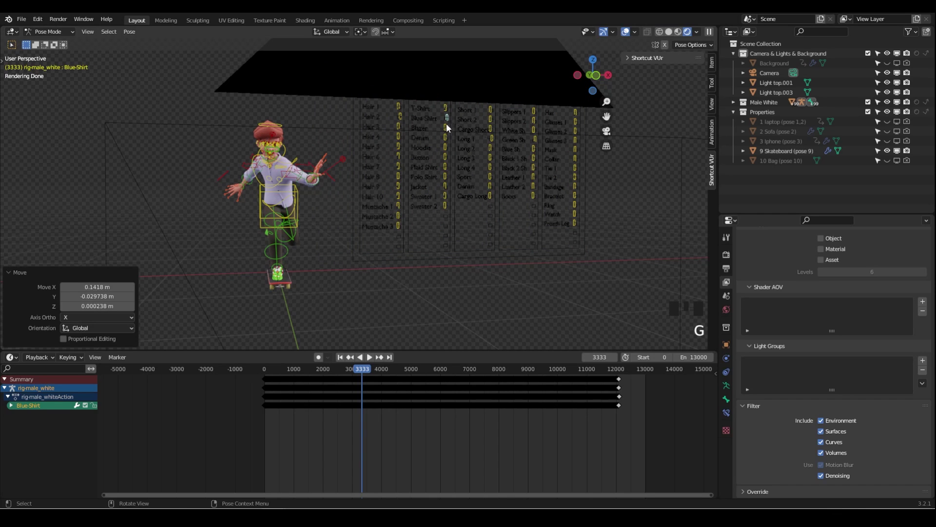
- Render an image of frame 3333, inspect the character's outfit and close the render window
left_click(58, 19)
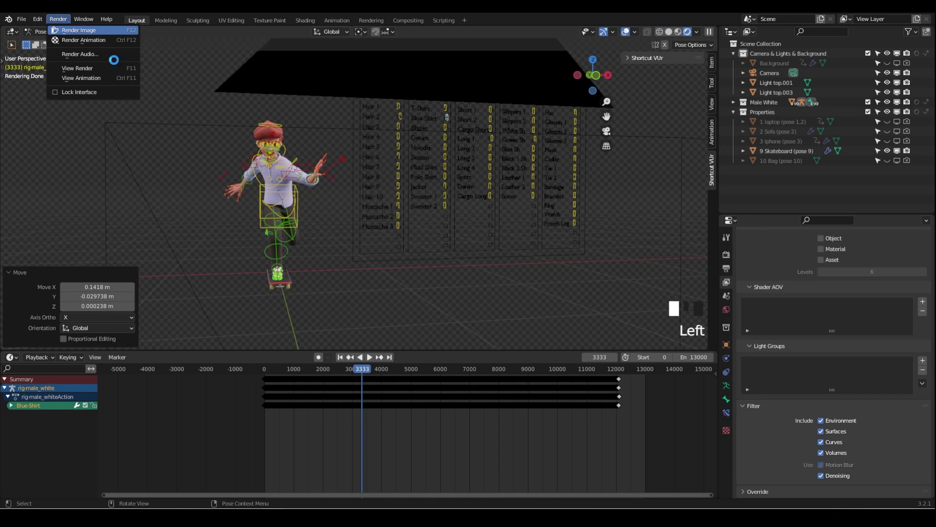
left_click(66, 32)
scroll(842, 23, "down", 1)
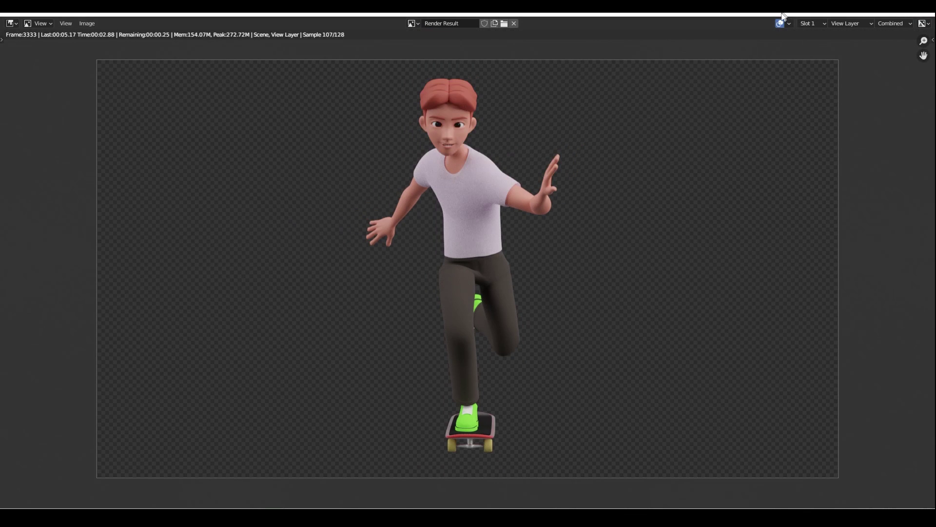
left_click_drag(792, 14, 711, 47)
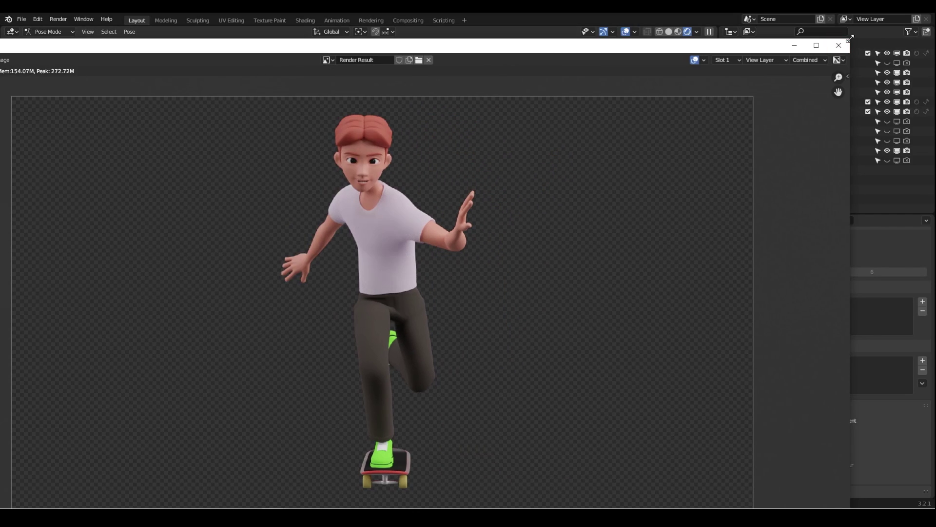
left_click_drag(850, 39, 476, 153)
key("Escape")
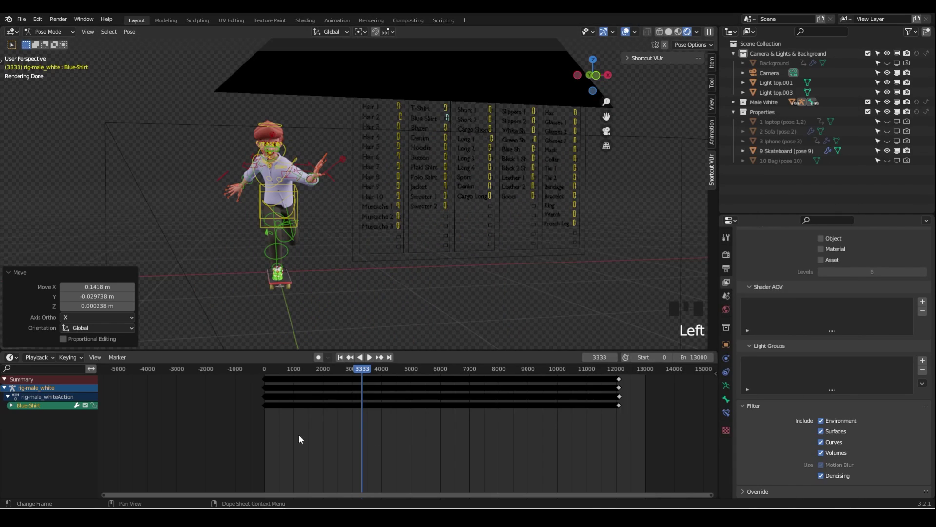
- Select all bones of the male rig and delete all of their keyframes from the timeline
left_click(397, 197)
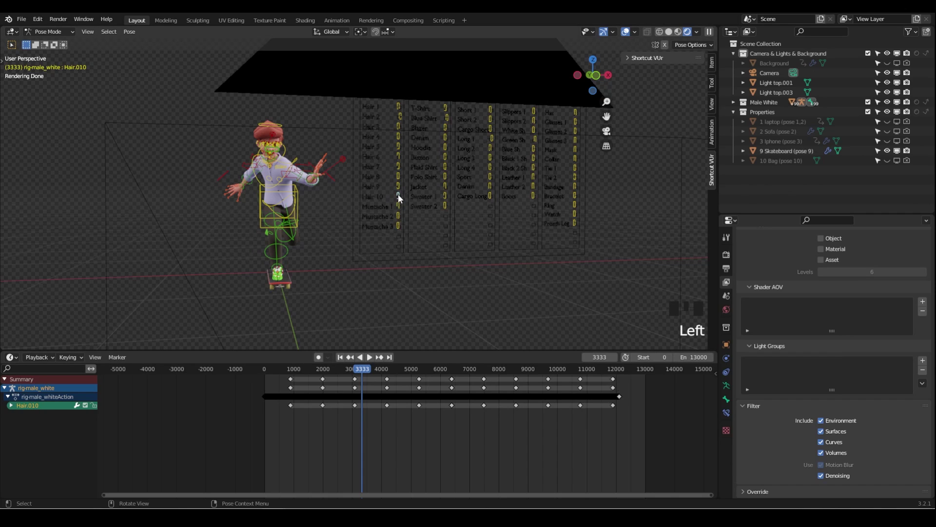
left_click(299, 159)
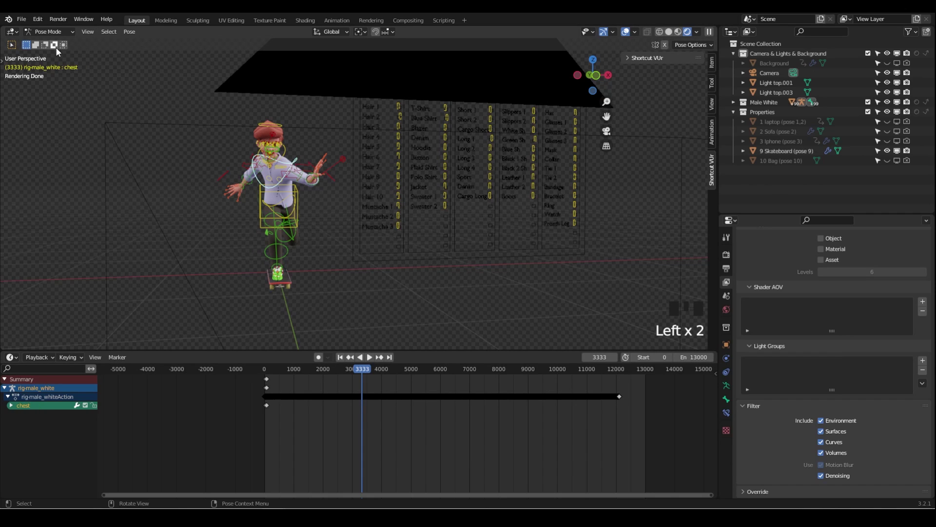
key("a")
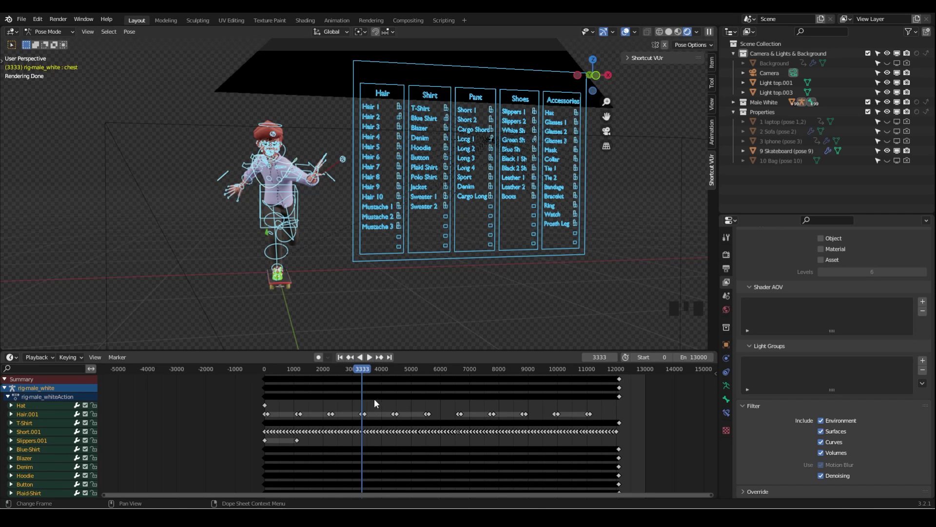
left_click(11, 357)
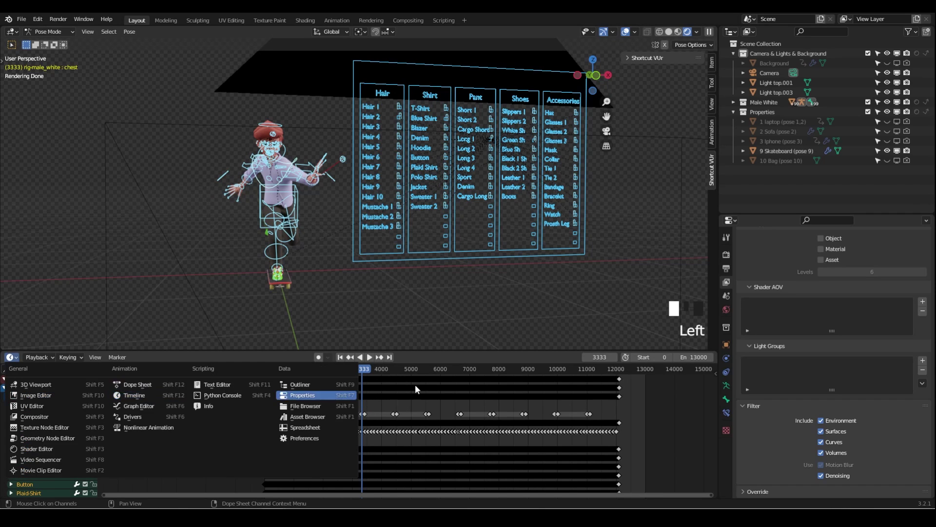
left_click(414, 400)
key("ctrl+a")
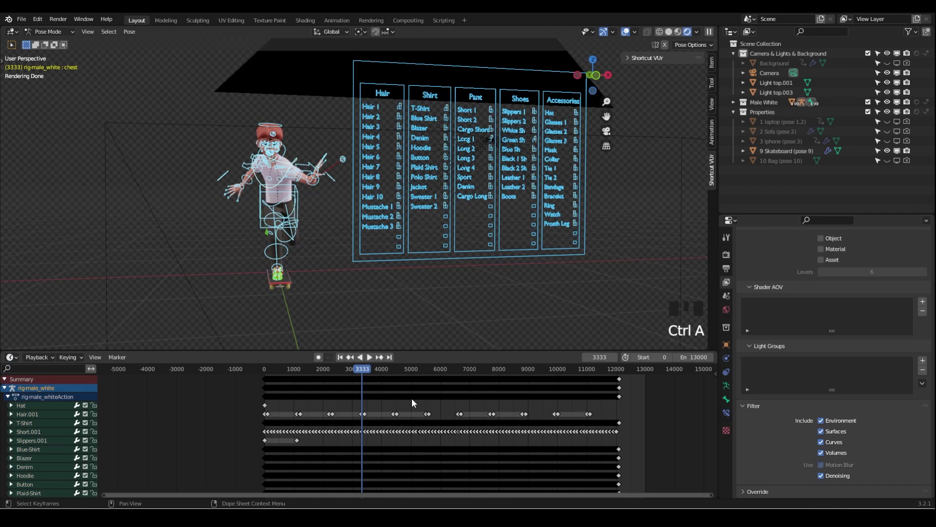
key("a")
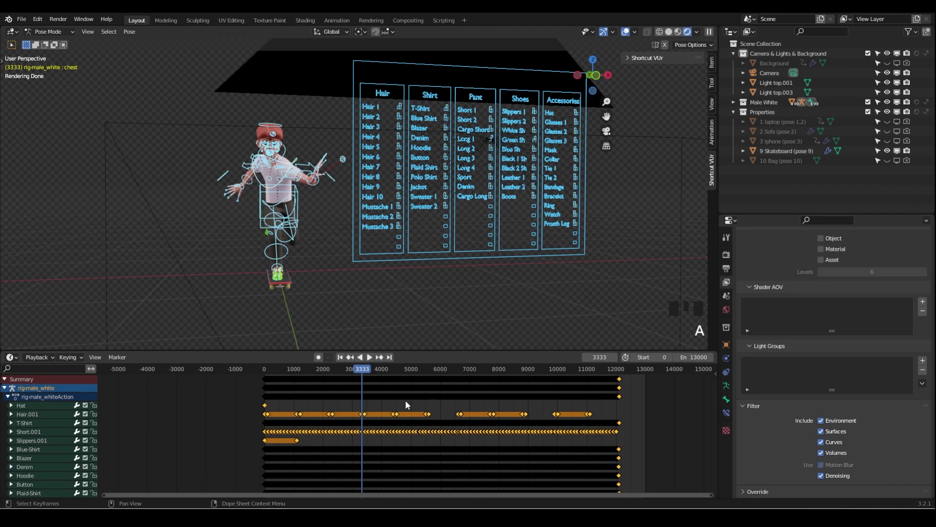
key("Delete")
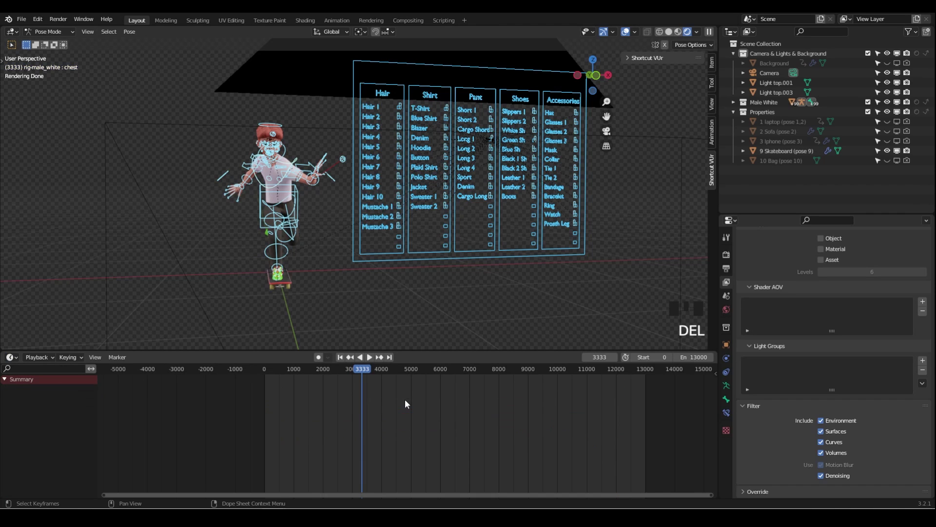
- Scrub to an earlier frame, shift the Hair 1 control and render an image of that frame
left_click(322, 369)
mouse_move(322, 371)
left_mouse_down()
mouse_move(280, 369)
mouse_move(327, 370)
mouse_move(299, 370)
mouse_move(311, 371)
left_mouse_up()
left_click(402, 109)
key("g")
left_click(399, 113)
key("g")
left_click(435, 112)
left_click(59, 19)
left_click(62, 30)
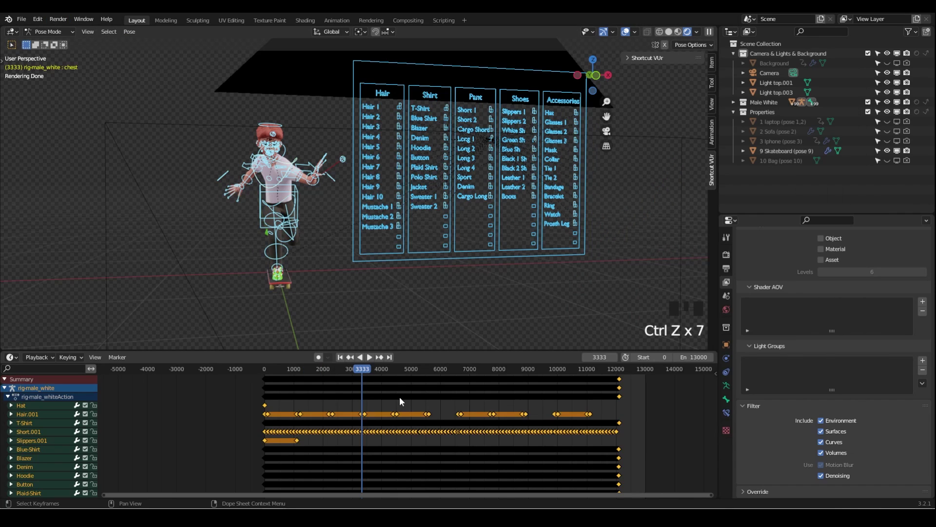
- Move the playhead past the last keyframes to frame 12509 and turn on auto keying
key("Left")
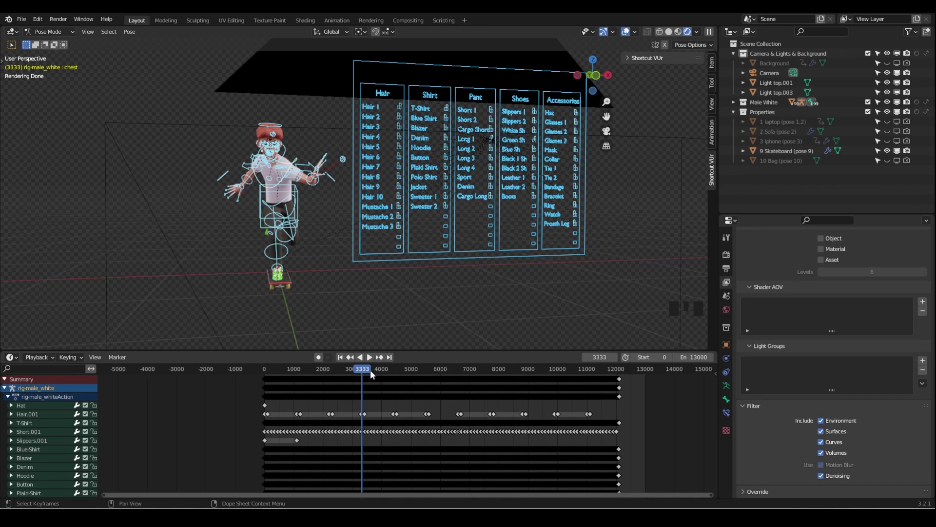
left_click(631, 367)
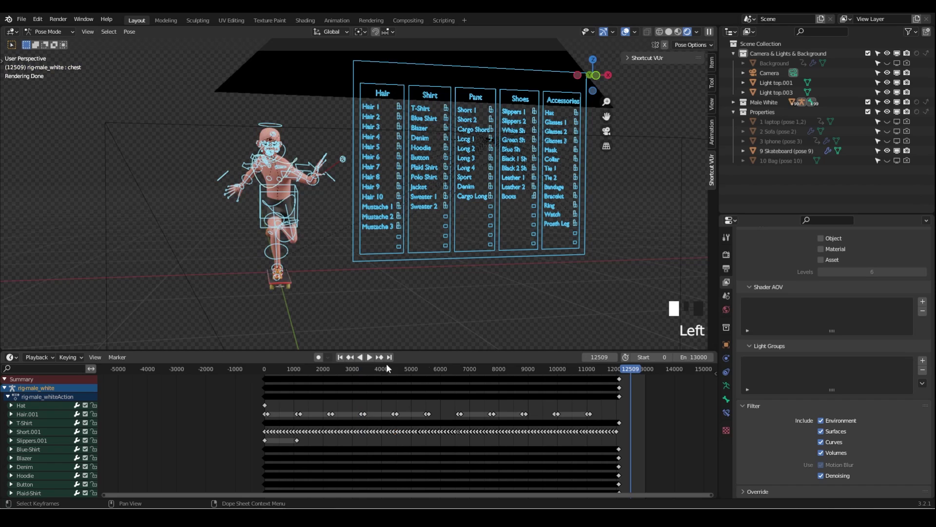
left_click(319, 357)
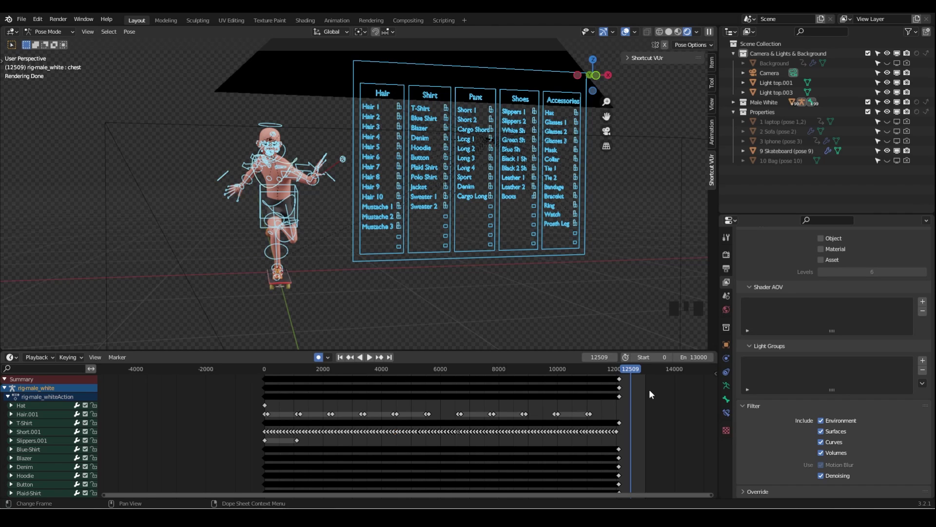
- Scrub back through the animation to preview the outfits and set the current frame to 8001
left_click(562, 368)
left_click(548, 368)
left_click_drag(501, 368, 443, 370)
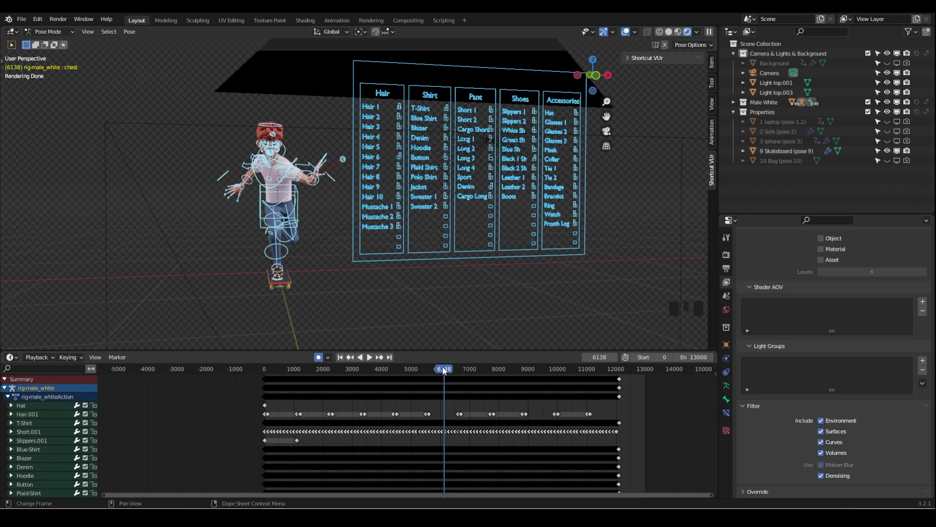
left_click(499, 370)
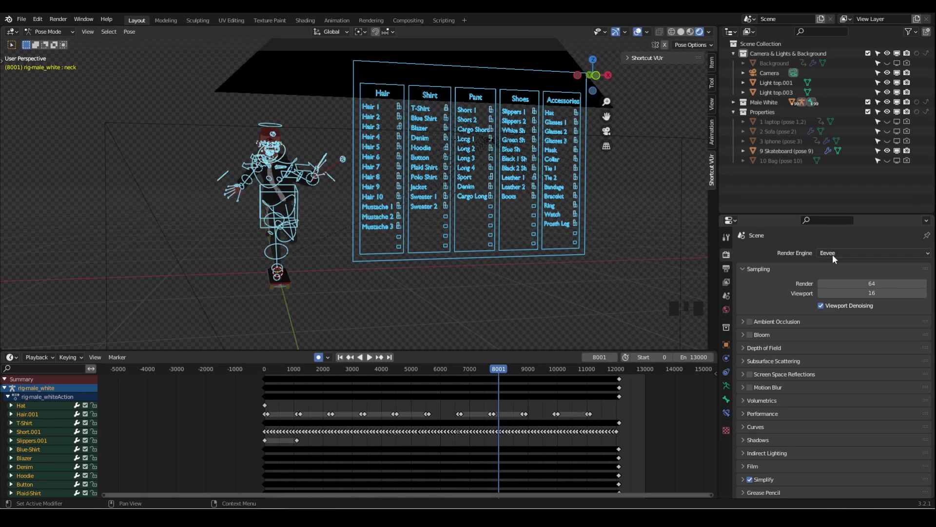
- Render an image of frame 8001 with Eevee and close the result
left_click(58, 19)
left_click(68, 29)
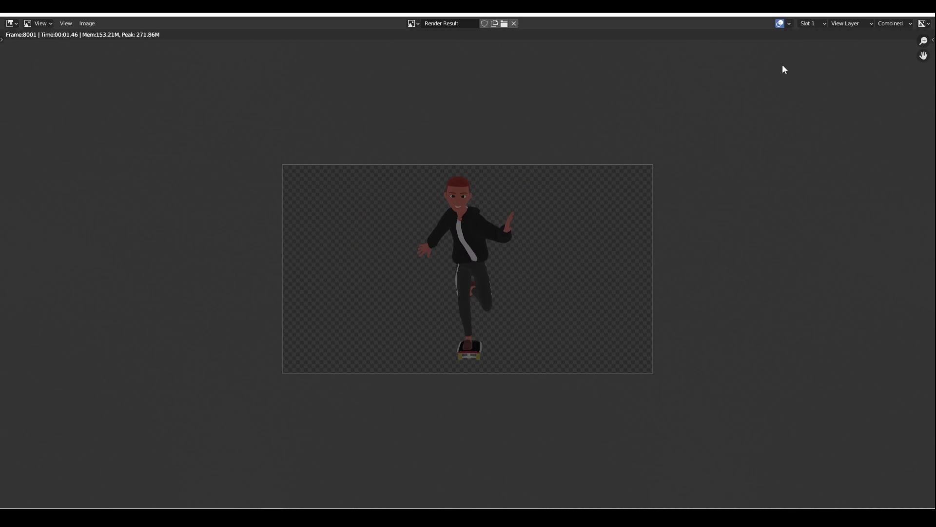
left_click(926, 14)
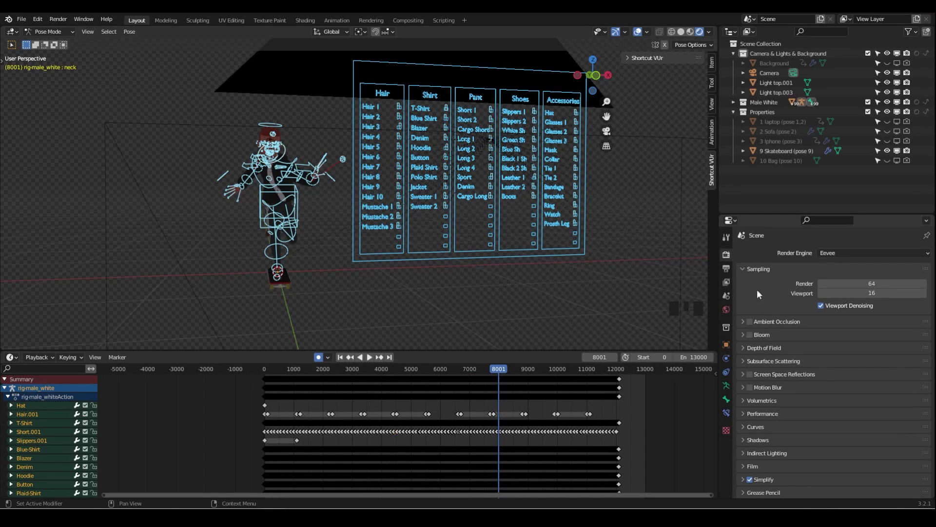
- Change the render engine to Cycles
left_click(829, 251)
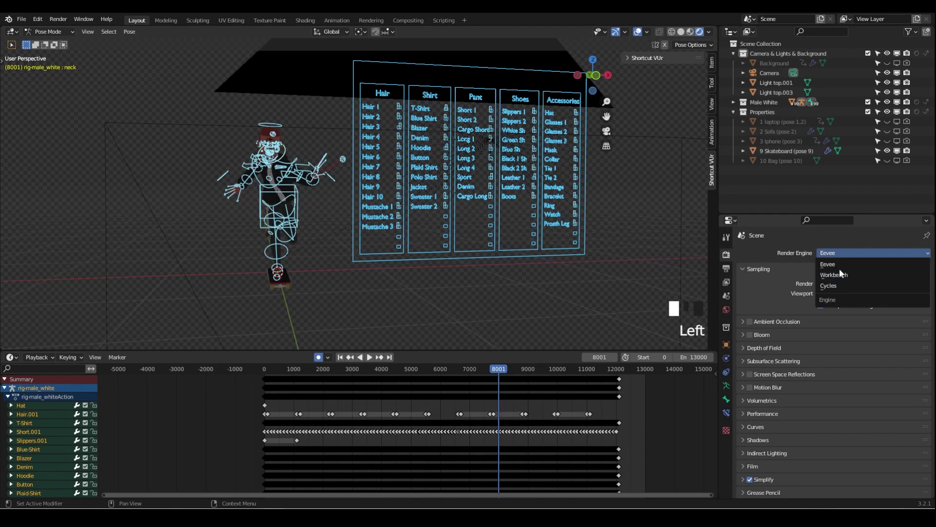
scroll(338, 161, "up", 2)
middle_click_drag(338, 161, 463, 170)
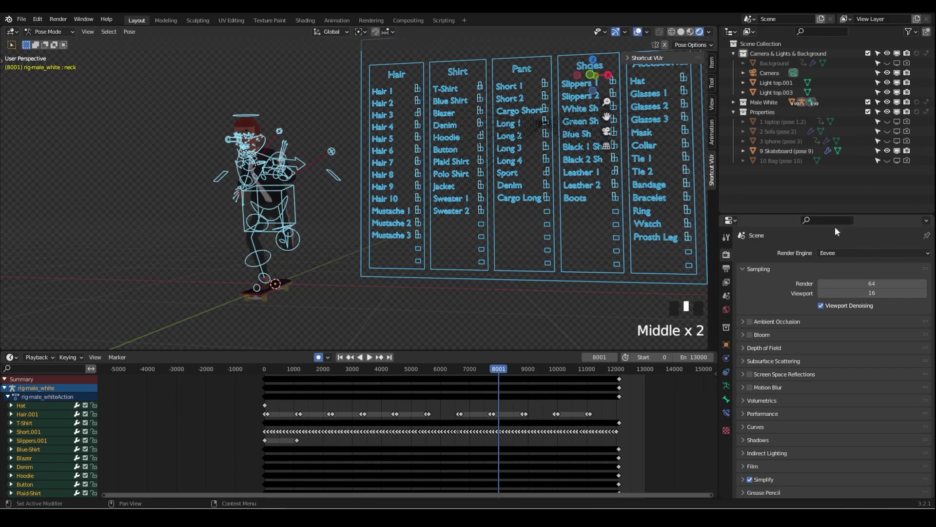
left_click(856, 253)
left_click(835, 286)
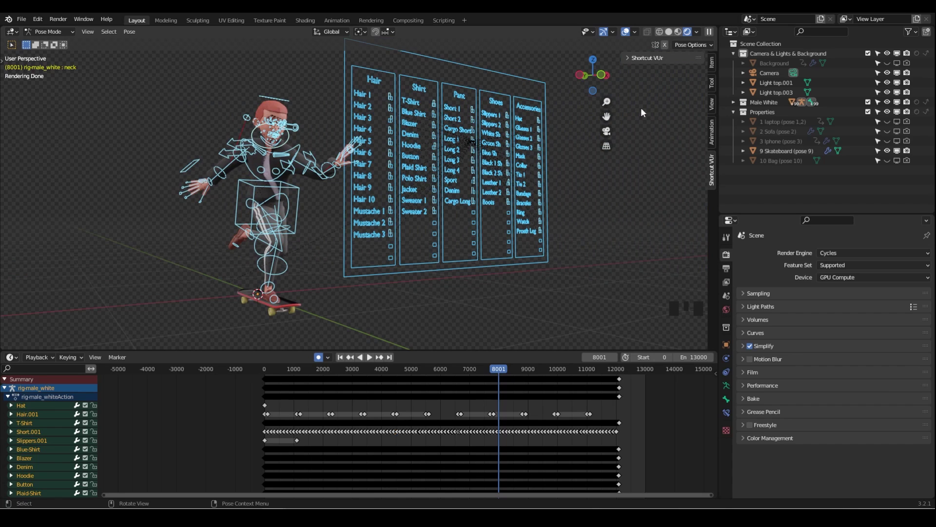
- Toggle the visibility of 9 Skateboard, leaving it disabled in viewports but enabled in renders
left_click(906, 152)
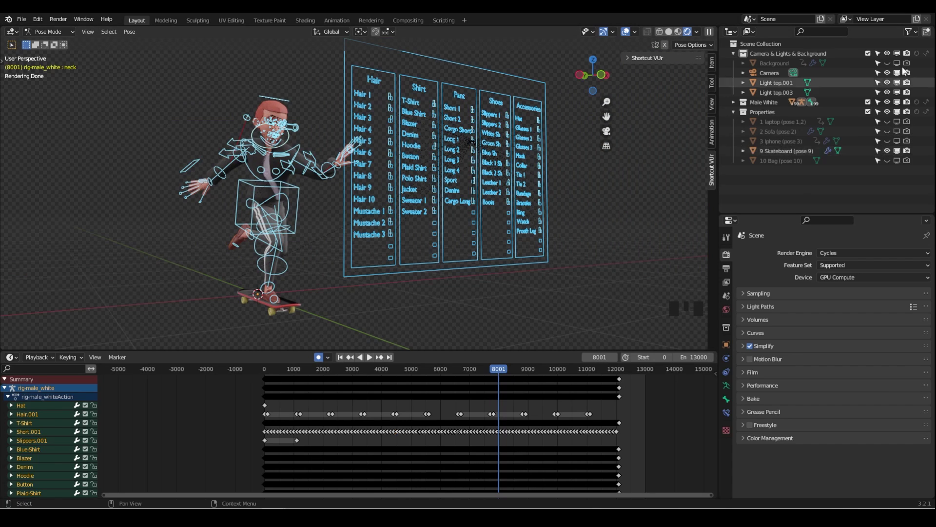
left_click(906, 151)
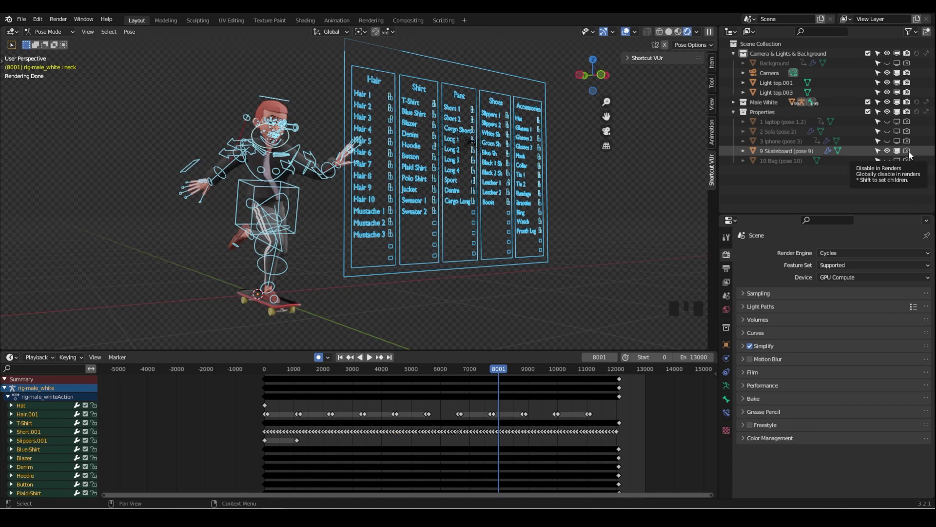
left_click(909, 150)
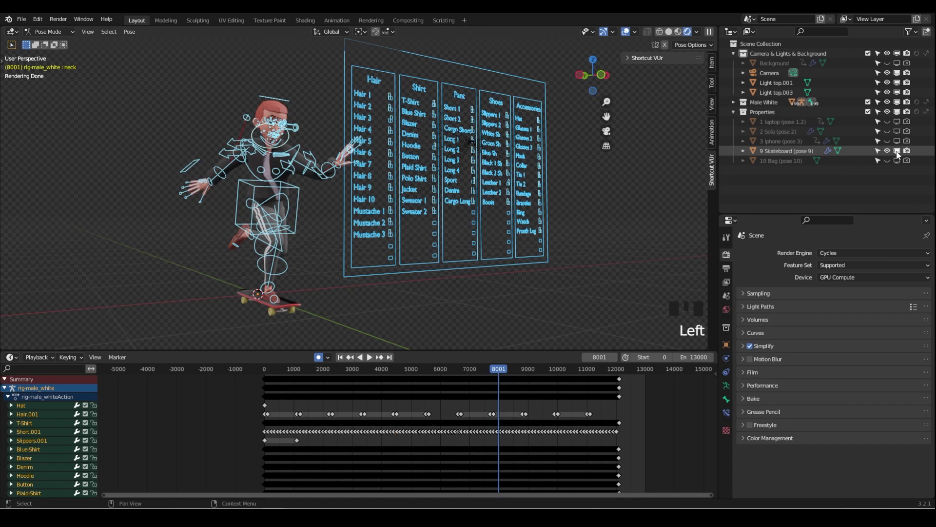
left_click(897, 151)
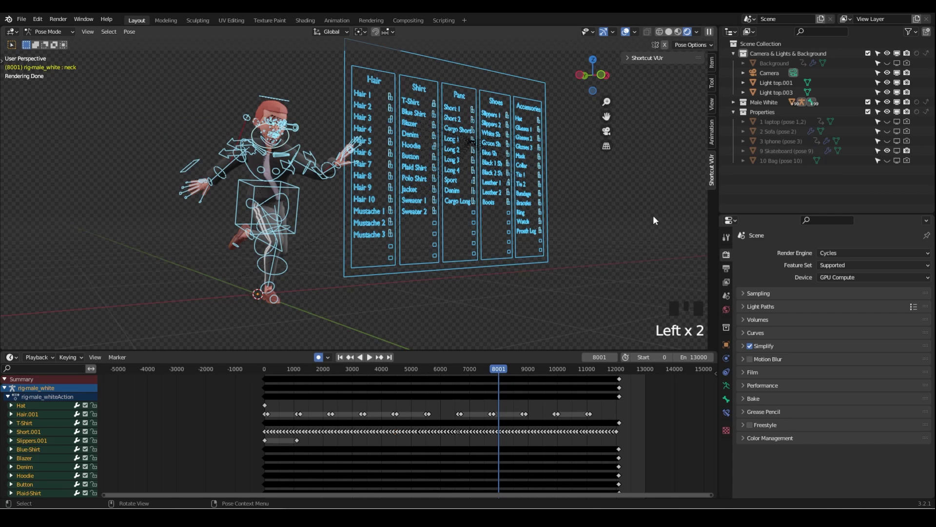
left_click(896, 150)
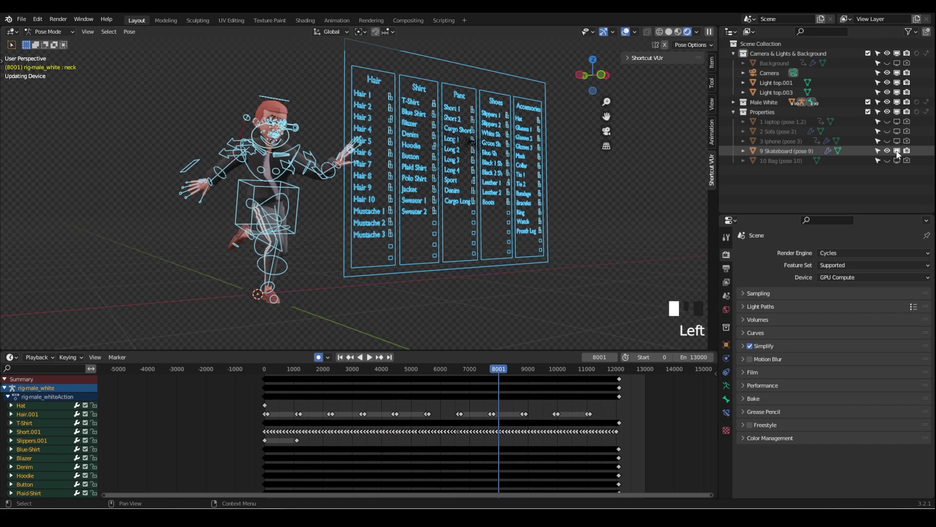
left_click(906, 151)
left_click(906, 152)
left_click(897, 150)
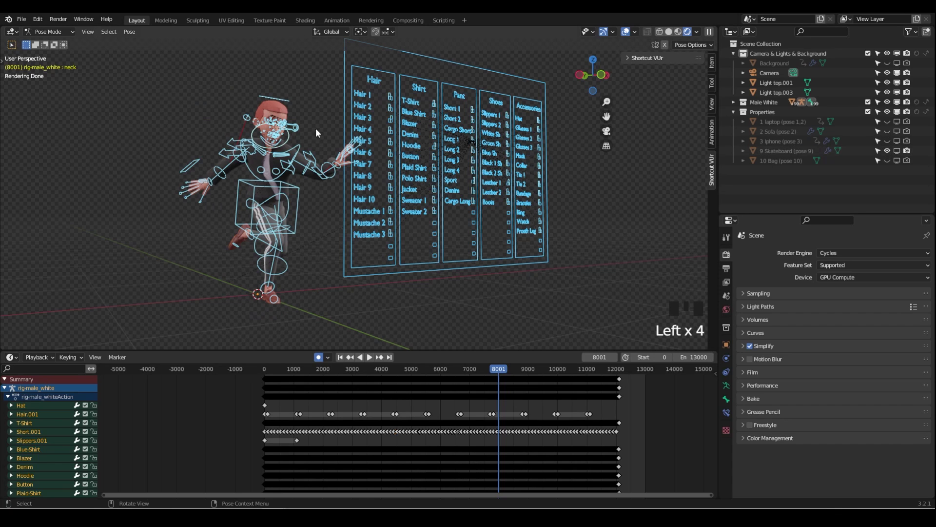
- Render frame 8001 with Cycles to check for the skateboard, and close the render window
left_click(58, 19)
left_click(68, 30)
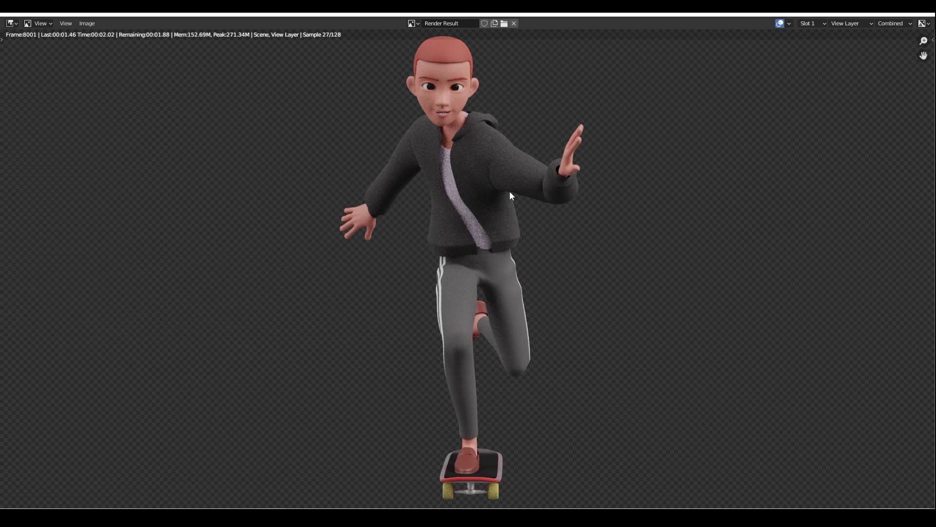
scroll(512, 196, "down", 1)
key("Escape")
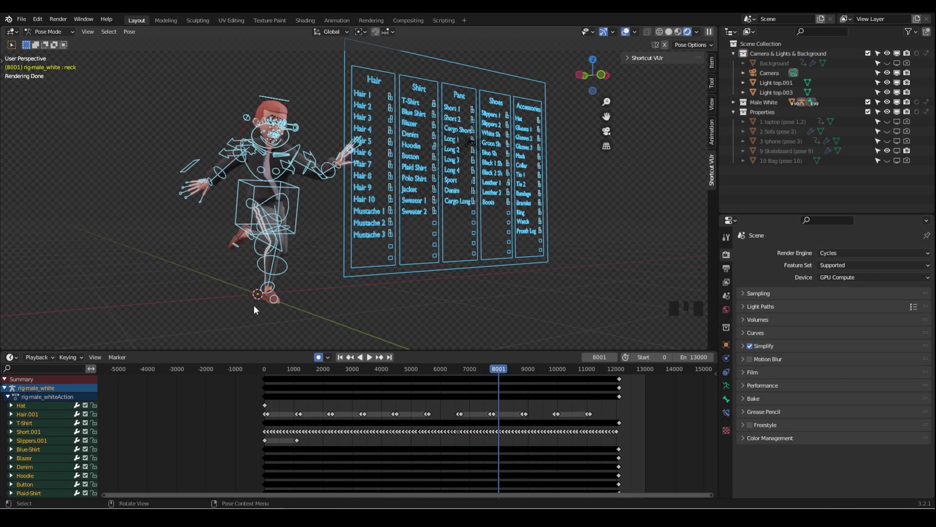
- Disable 9 Skateboard in renders and render an image of frame 8001 without it
left_click(897, 151)
left_click(206, 60)
left_click(59, 19)
left_click(78, 30)
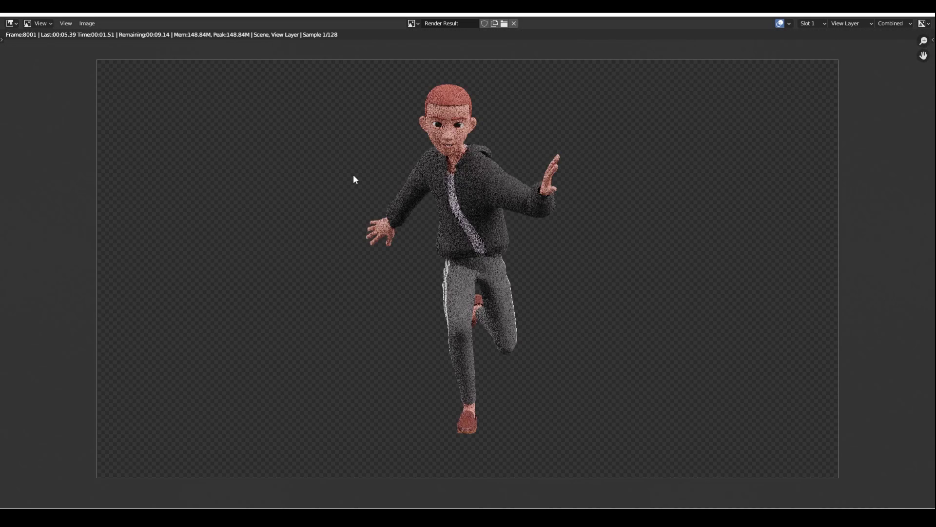
- Close the render result, review the outliner's restriction toggles, and switch the rig to Object Mode
scroll(355, 180, "down", 1)
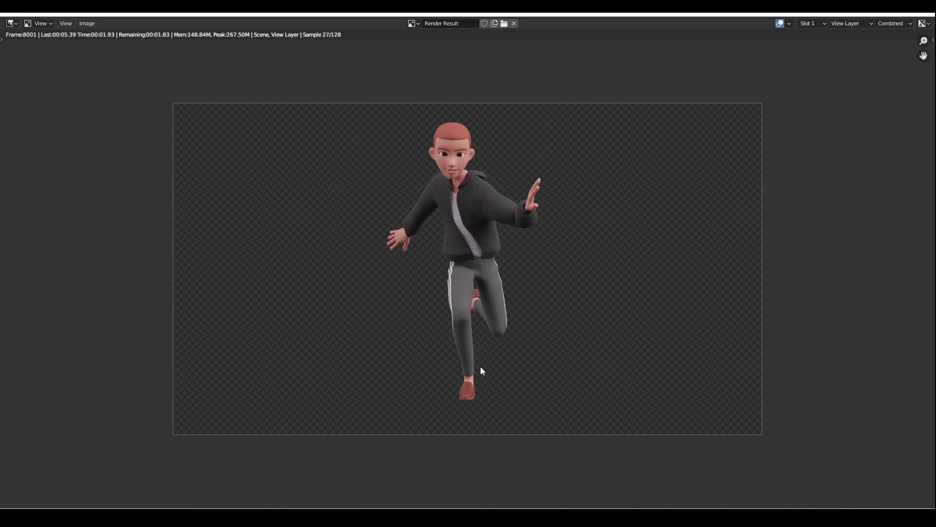
left_click(921, 18)
left_click(914, 33)
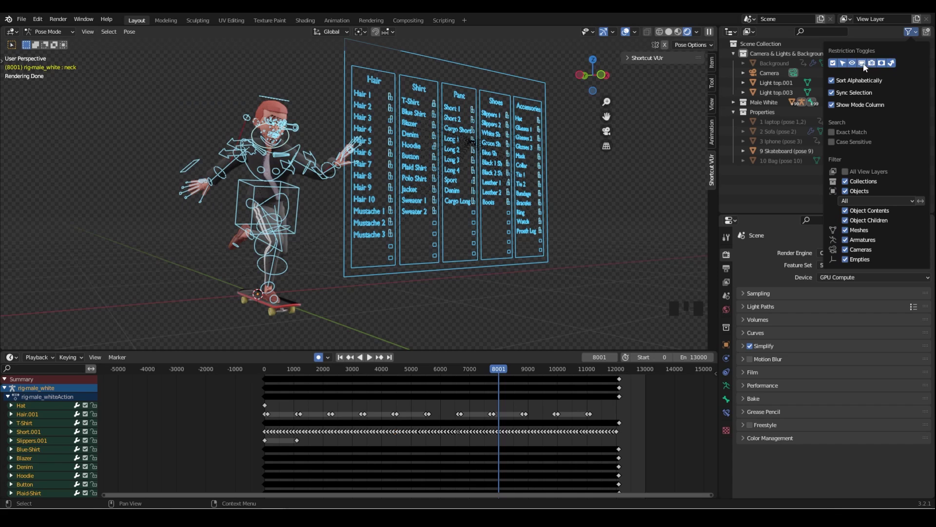
key("ctrl+Tab")
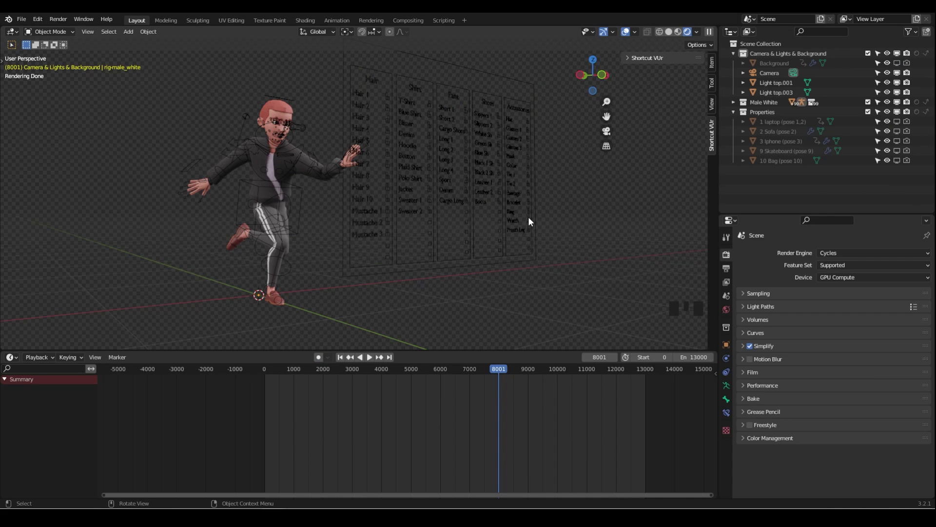
- Turn off Surfaces in the view layer's filter settings and render frame 8001 to check the effect
left_click(726, 282)
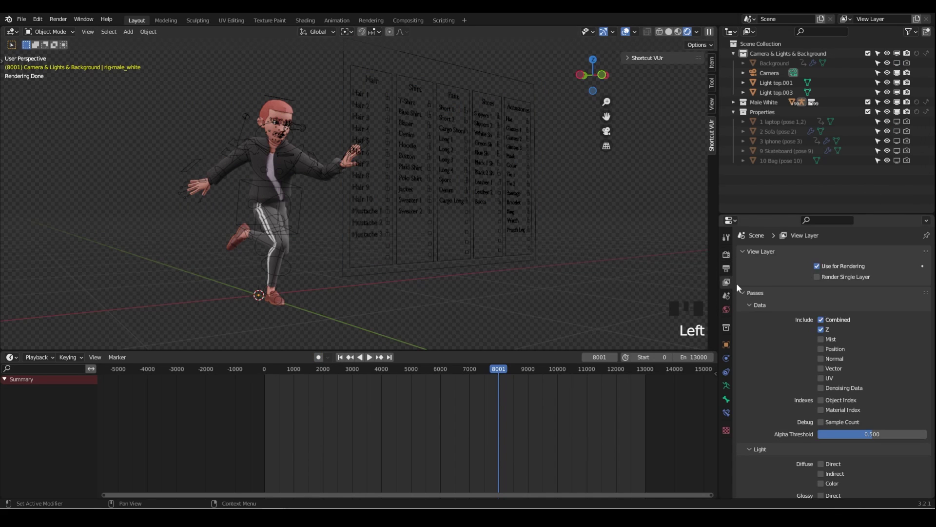
scroll(770, 309, "down", 6)
scroll(787, 318, "down", 19)
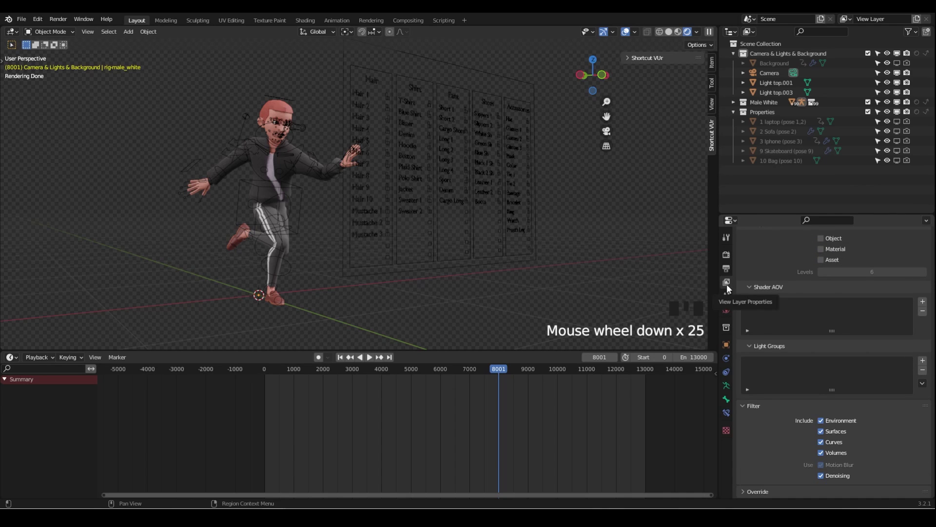
left_click(821, 433)
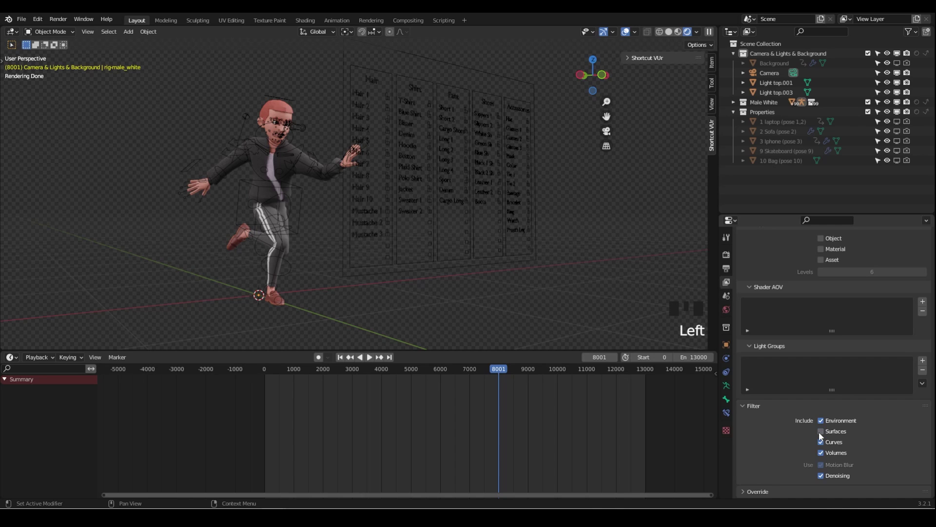
left_click(58, 19)
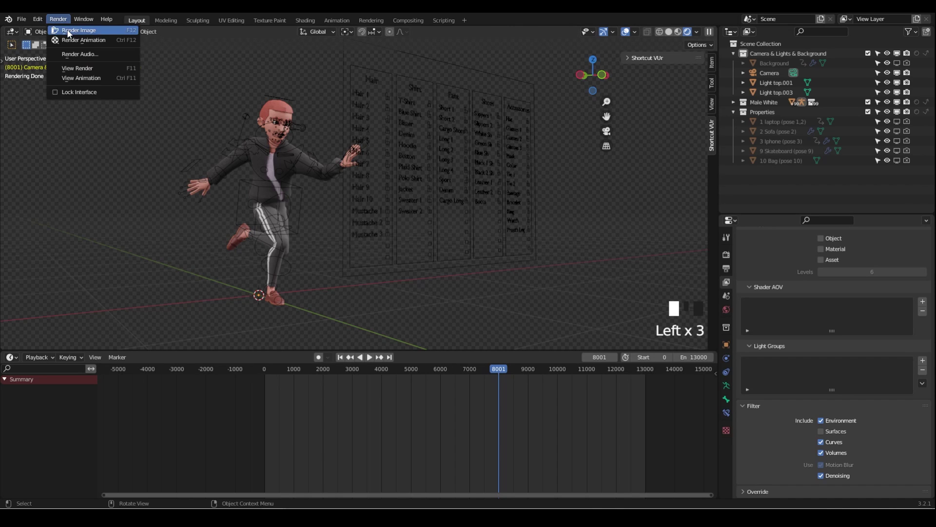
left_click(73, 31)
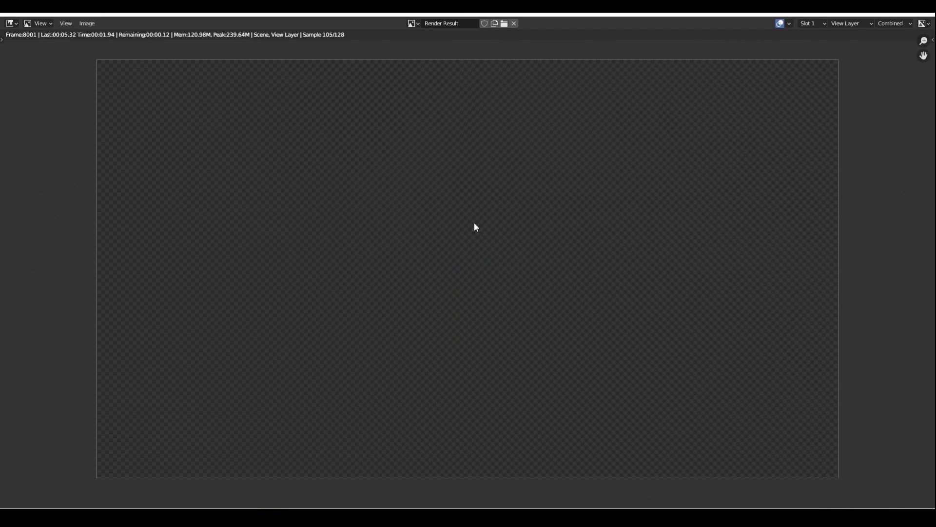
left_click(929, 15)
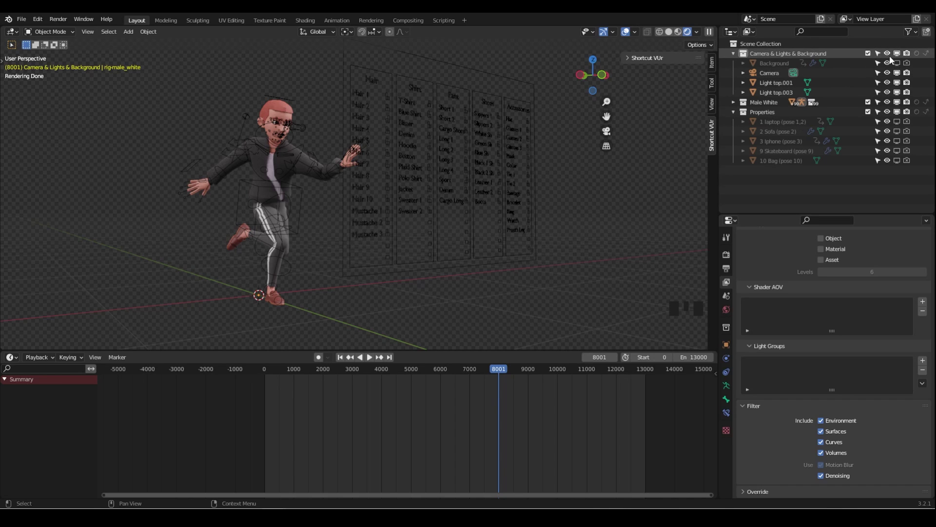
- Exclude the Camera & Lights & Background collection, compare Material Preview with Rendered shading, and include the collection again
left_click(868, 53)
middle_click_drag(321, 147, 390, 151)
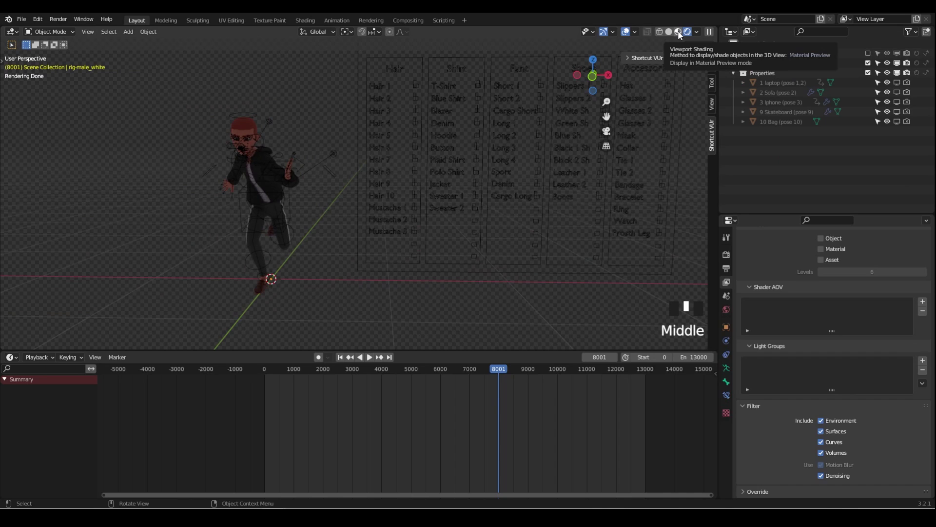
left_click(678, 32)
left_click(680, 32)
left_click(691, 32)
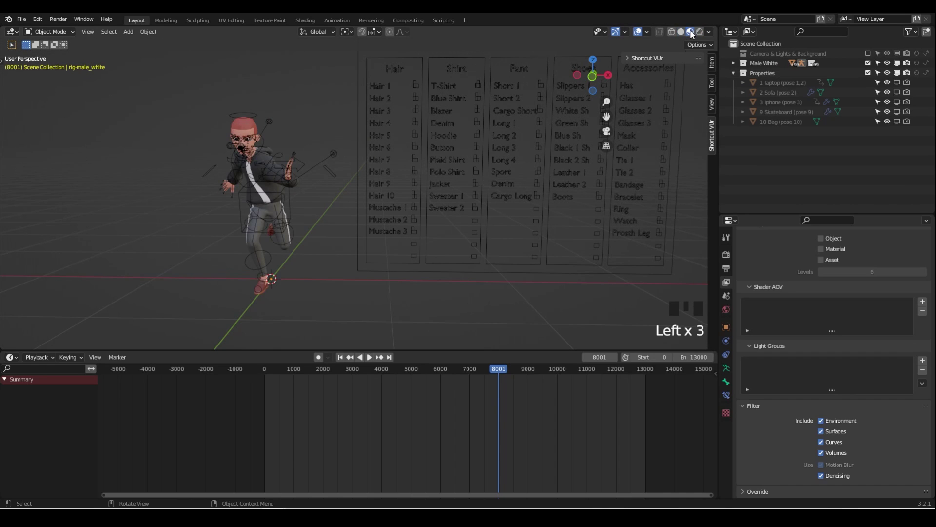
left_click(700, 33)
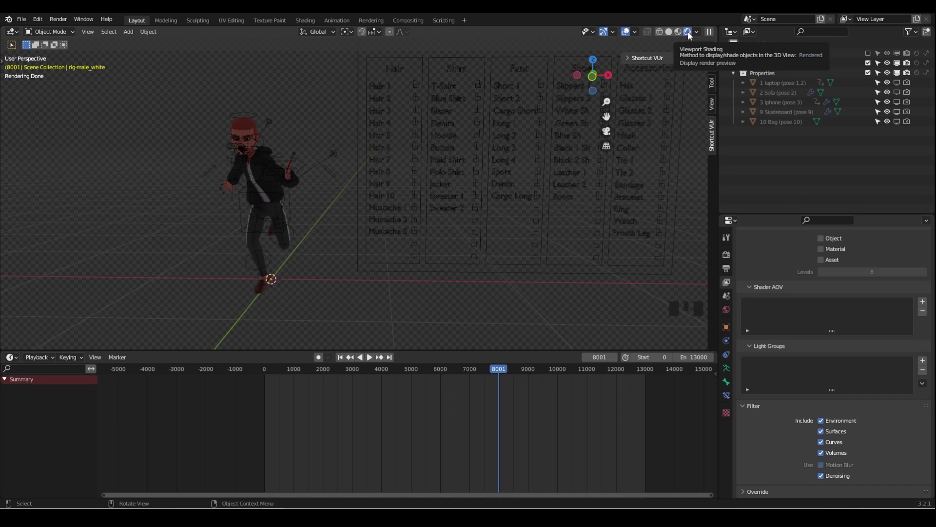
left_click(868, 54)
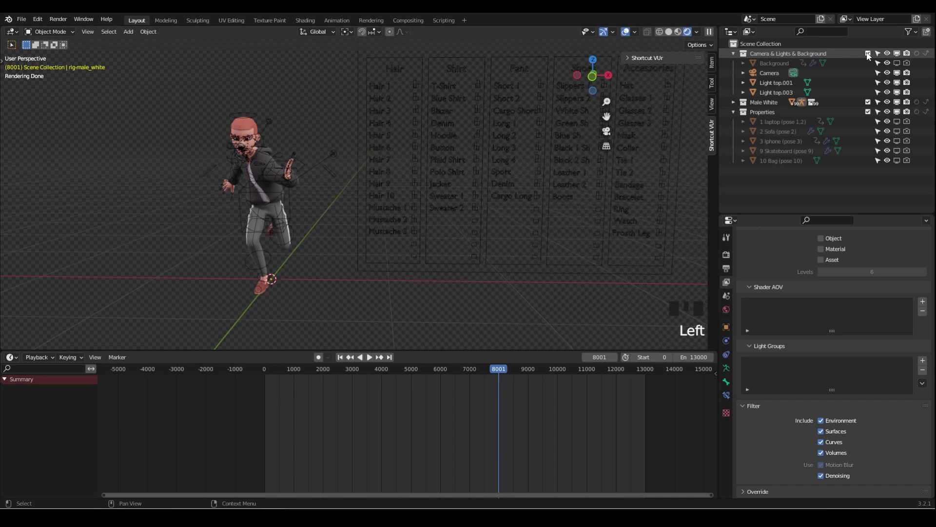
- Toggle the Camera & Lights & Background collection's view layer inclusion, viewport visibility and render visibility off and back on
left_click(868, 54)
left_click(867, 54)
left_click(897, 54)
left_click(897, 53)
left_click(906, 54)
left_click(906, 54)
left_click(868, 54)
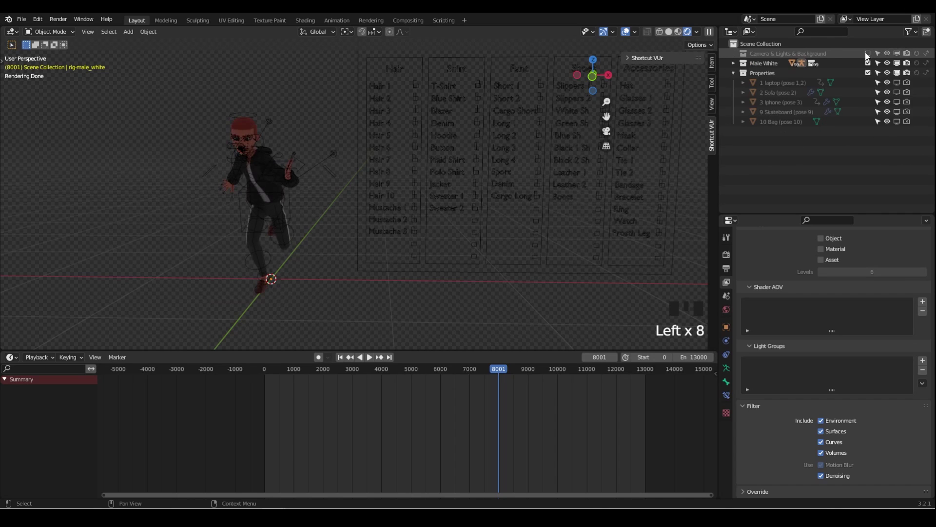
left_click(868, 54)
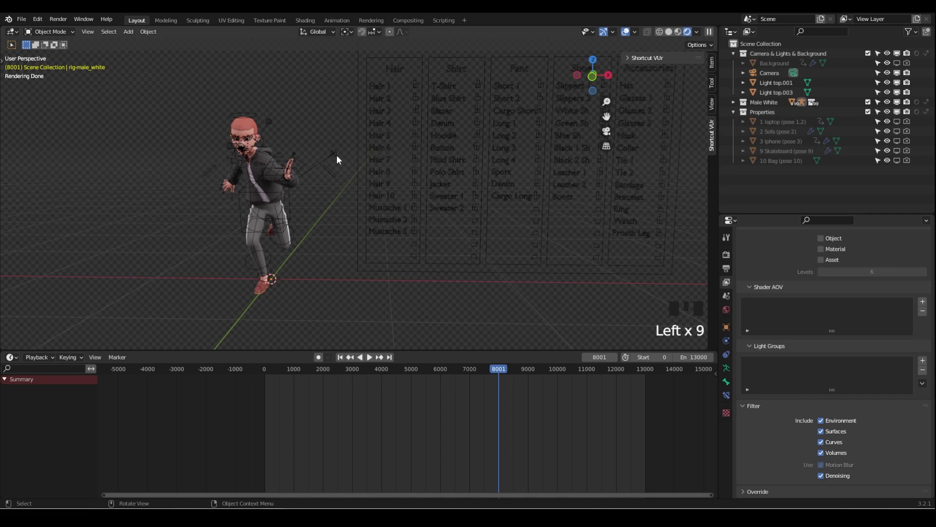
key("ctrl+z")
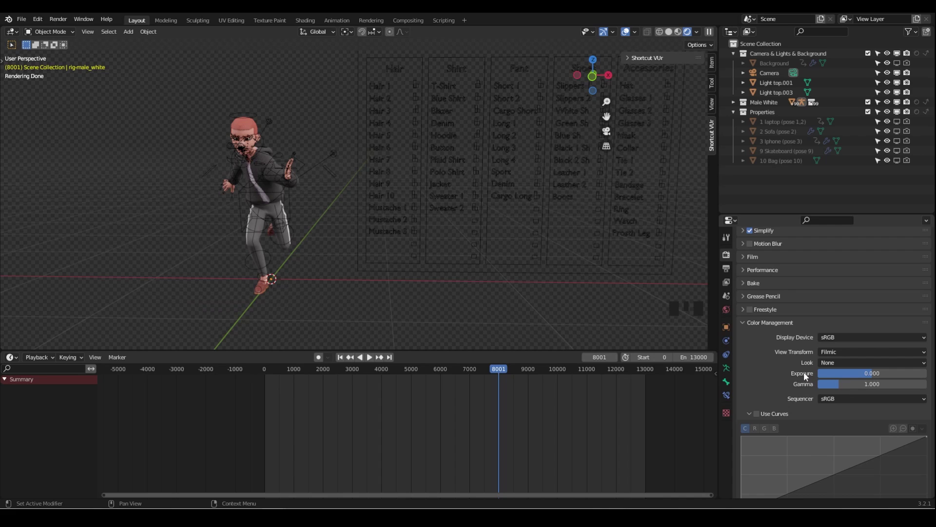
- Lower the Color Management exposure to -10 to test its effect and reset it to 0
left_click_drag(866, 370, 813, 368)
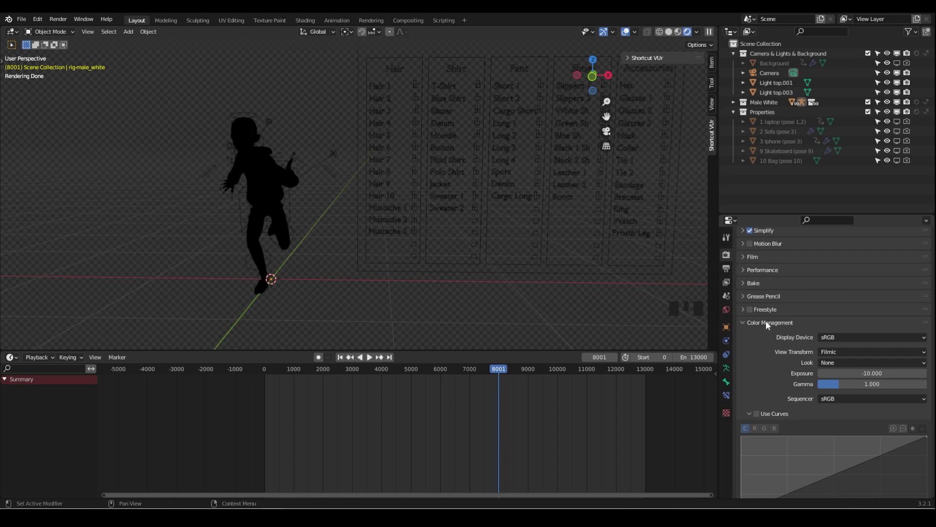
left_click_drag(846, 374, 880, 373)
left_click(880, 373)
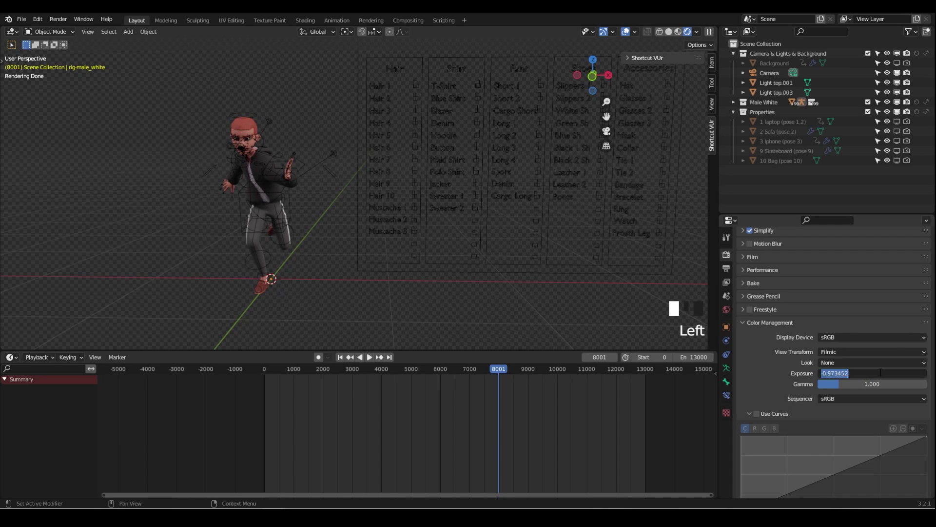
type("0")
key("Return")
left_click(757, 358)
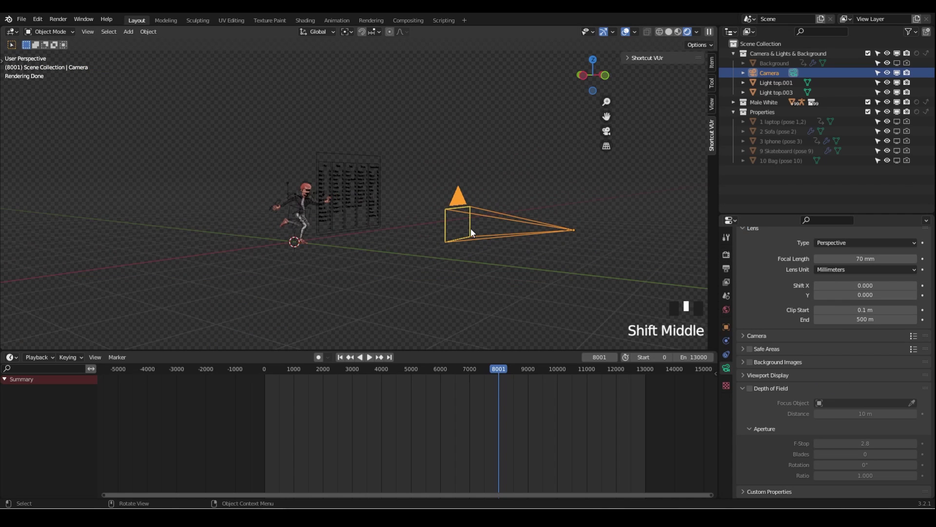
- Select the Camera object and open its lens and clipping settings
mouse_move(470, 228)
middle_mouse_down()
mouse_move(546, 229)
mouse_move(356, 225)
mouse_move(472, 230)
middle_mouse_up()
left_click(508, 186)
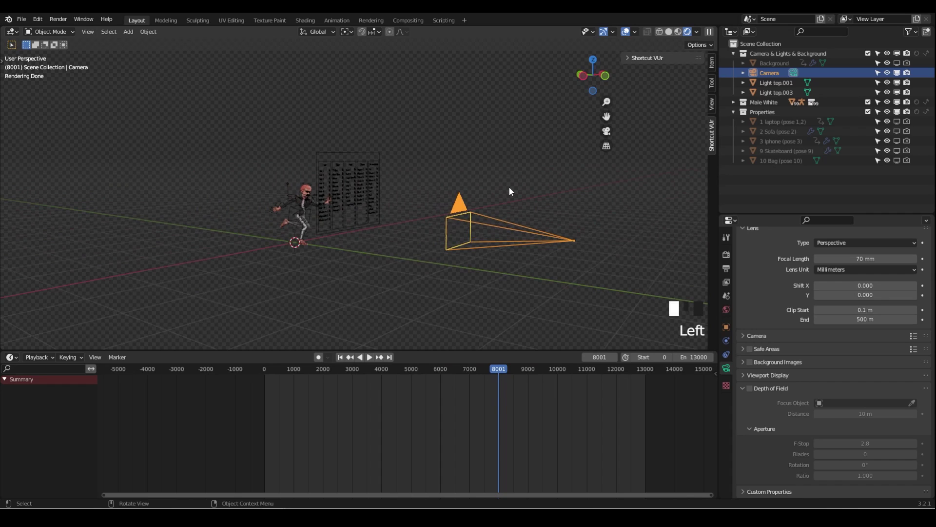
left_click(205, 84)
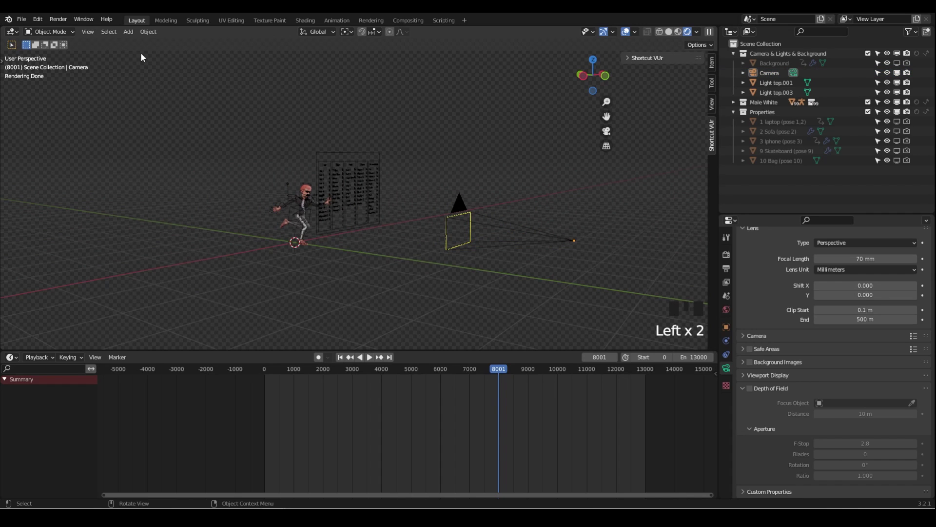
left_click(519, 232)
left_click(756, 72)
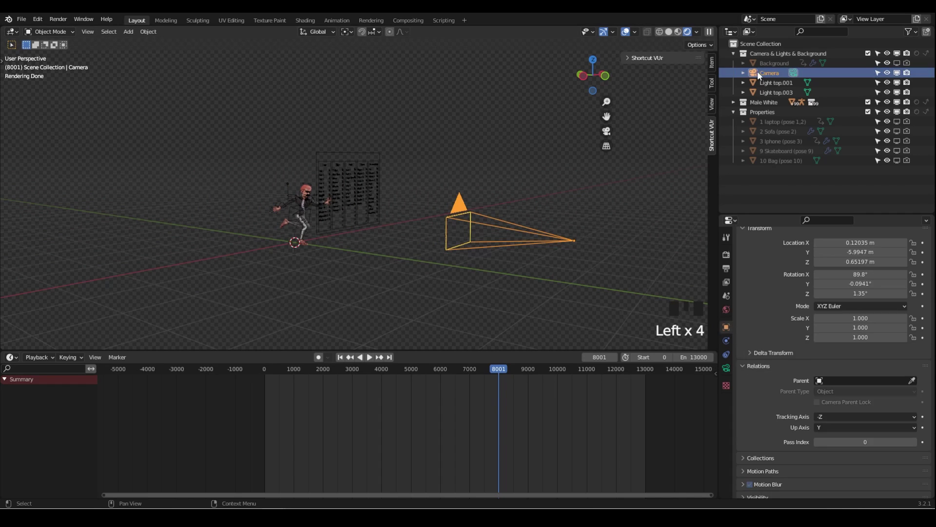
left_click(726, 369)
scroll(780, 332, "up", 5)
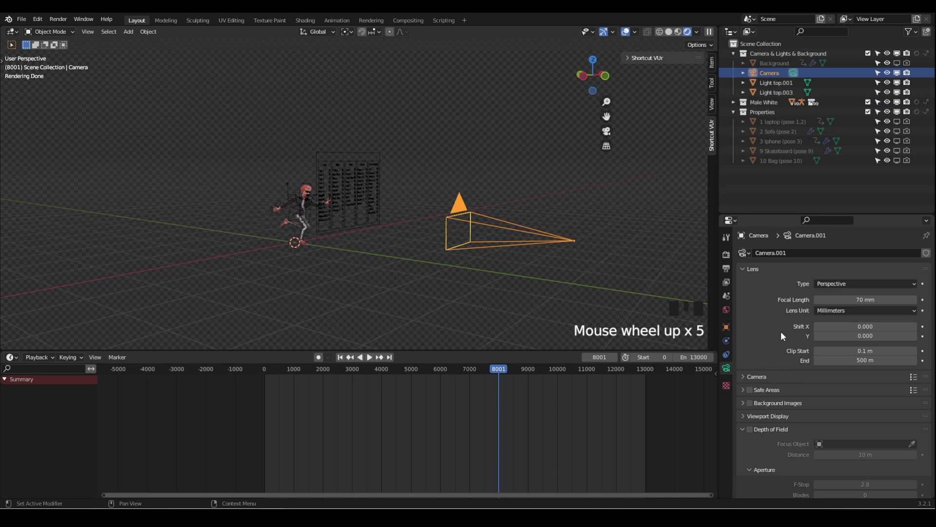
- Reduce the camera's Clip End to 1 m and further to 0.1 m, and render frame 8001 to check the clipping
left_click(859, 361)
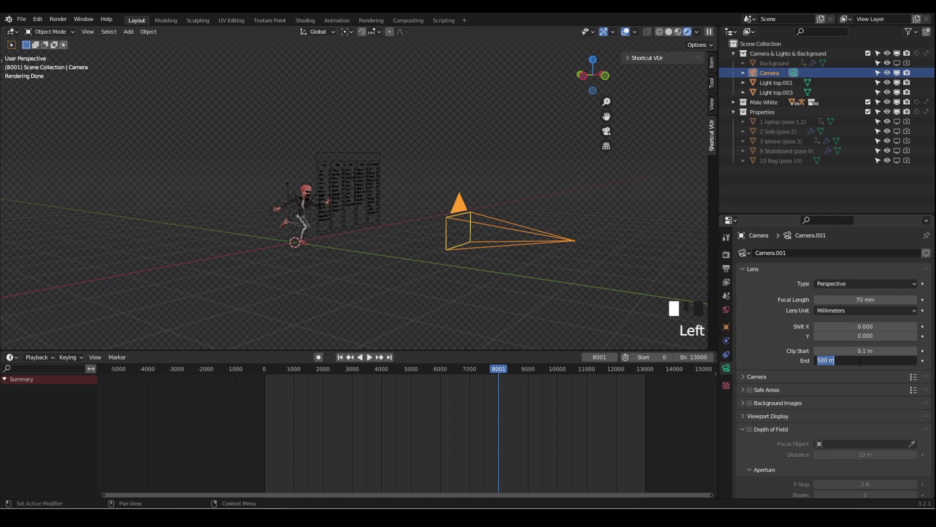
type("1")
key("Return")
left_click(846, 360)
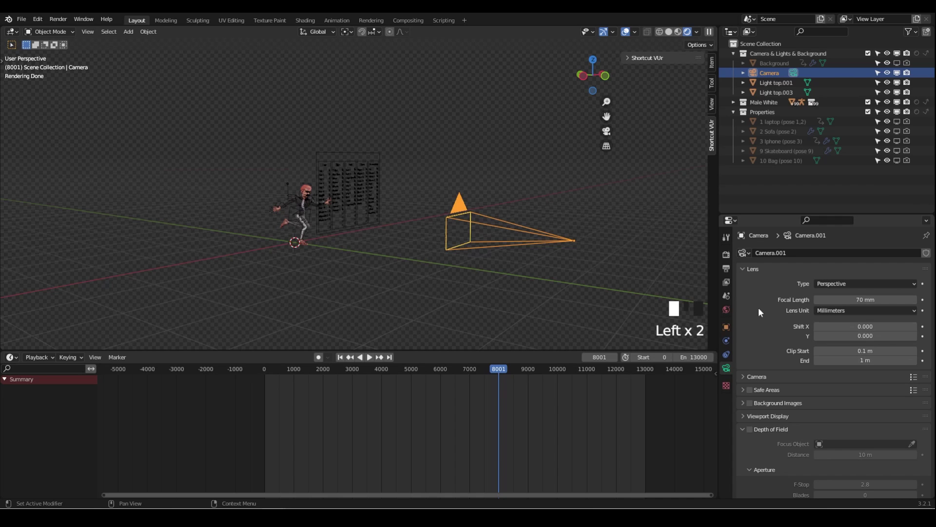
type("0.0")
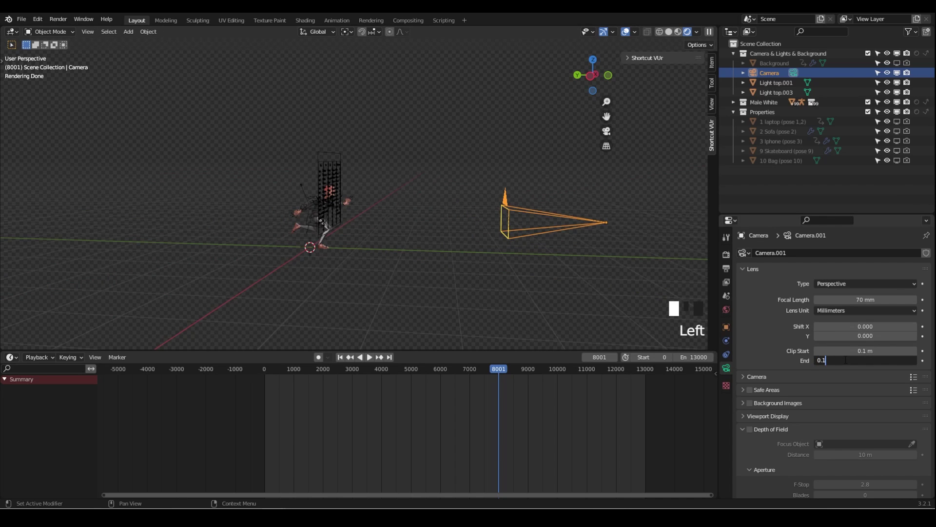
key("Return")
left_click(58, 18)
left_click(73, 30)
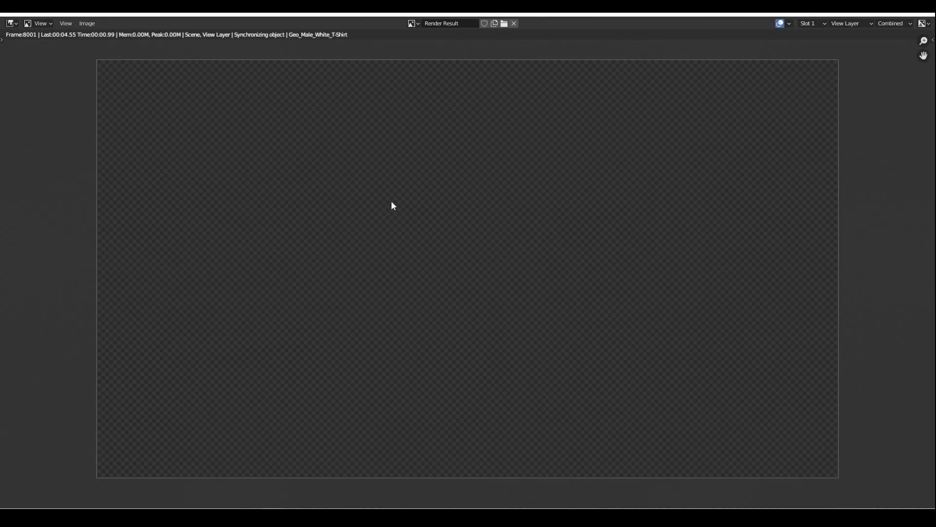
left_click(883, 14)
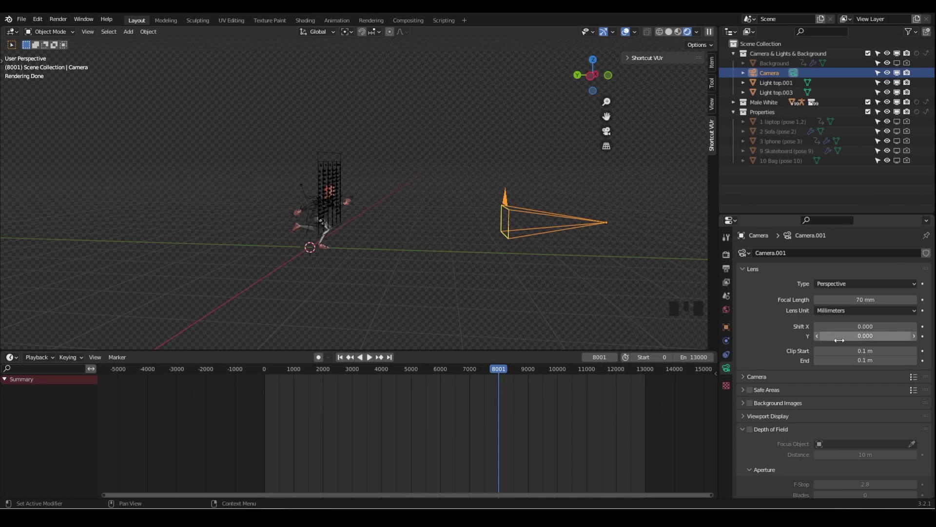
- Set the camera's Clip End to 500 m, render frame 8001 and close the render window
left_click(866, 360)
type("500")
key("Return")
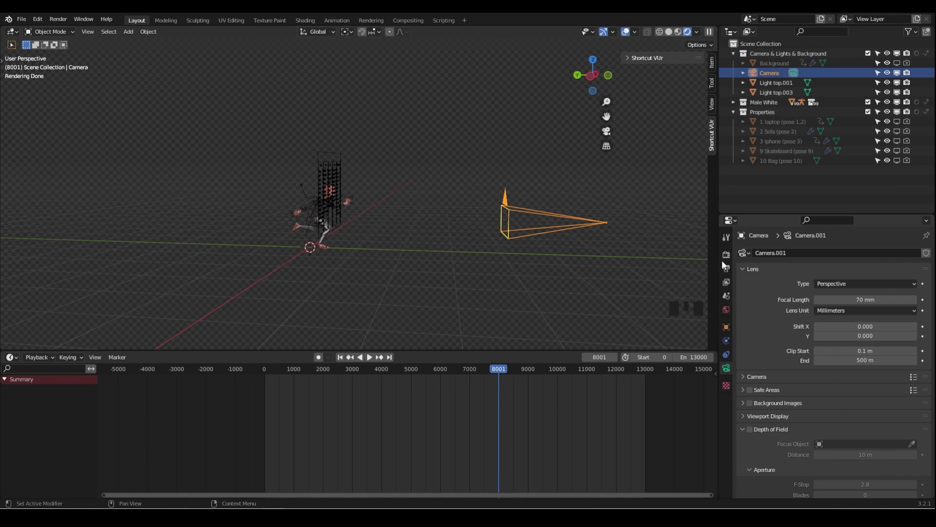
left_click(58, 20)
left_click(63, 29)
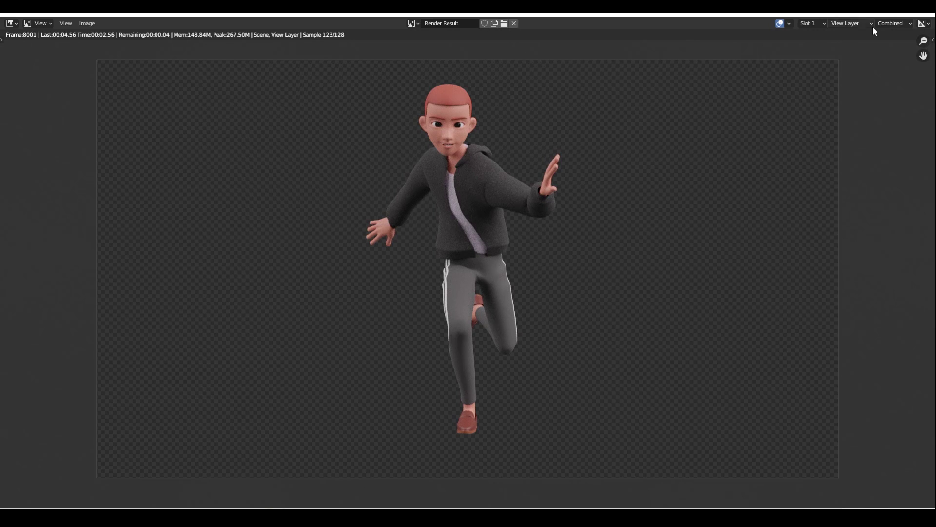
left_click(925, 14)
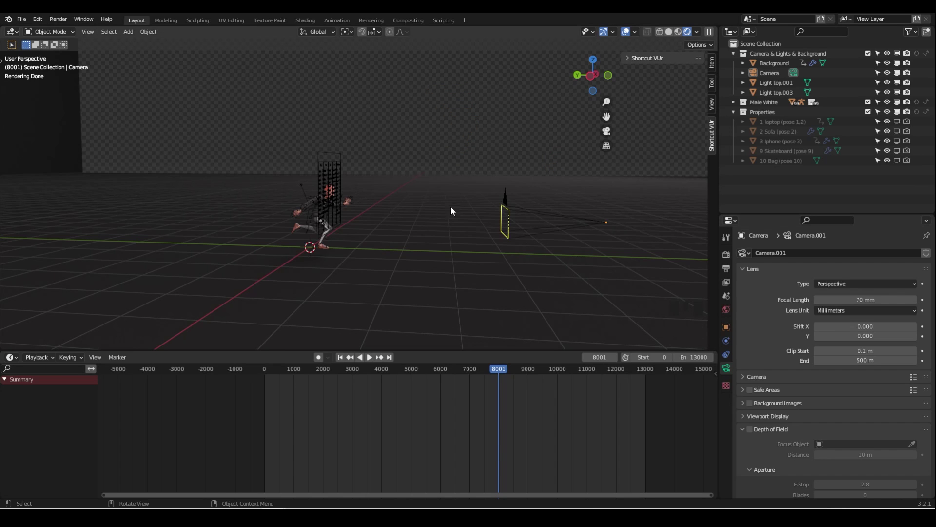
- Inspect the Background plane, set the camera's Clip End to 50 m, and render frame 8001 to check the background clipping
left_click(395, 175)
middle_click_drag(395, 175, 344, 188)
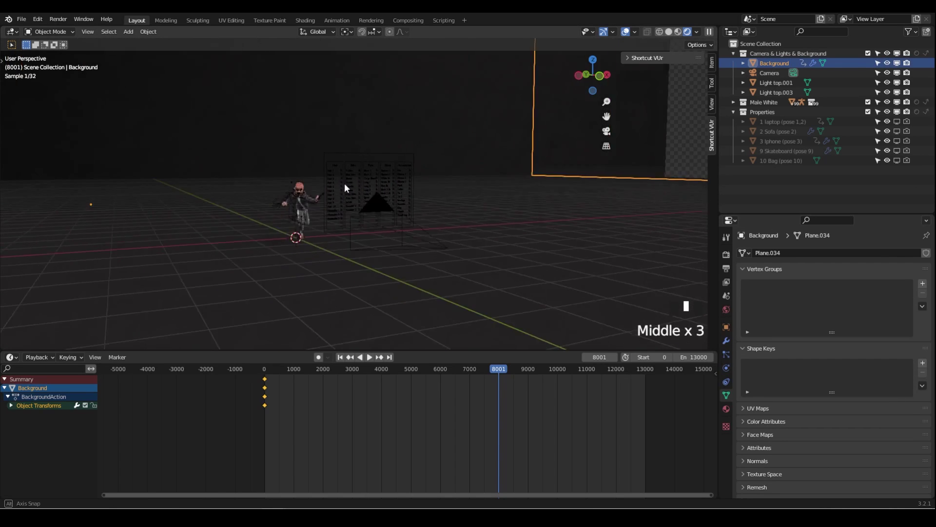
left_click(466, 229)
left_click(881, 364)
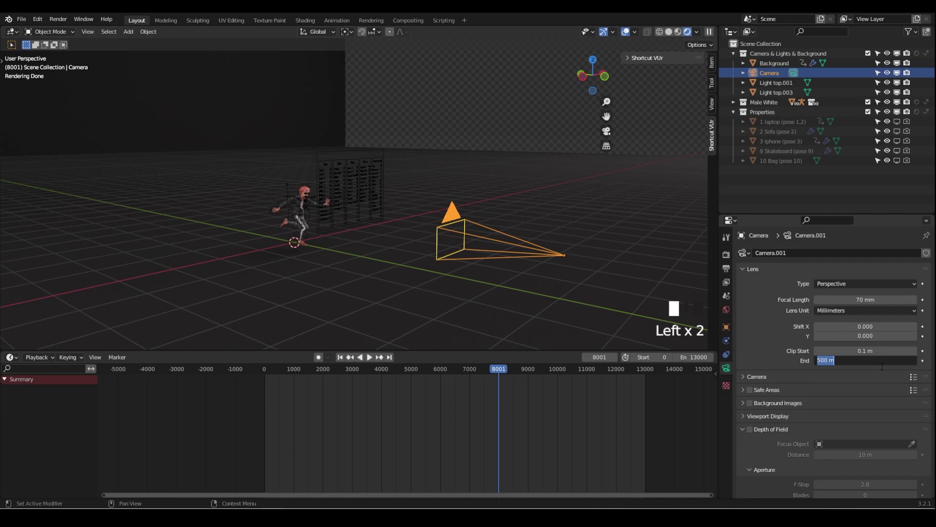
type("50")
key("Return")
left_click(66, 22)
left_click(78, 31)
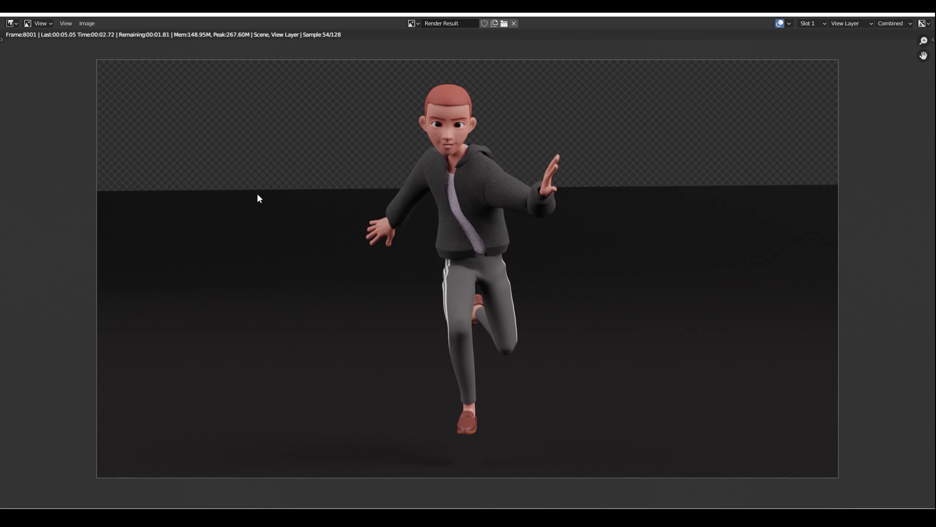
left_click(921, 16)
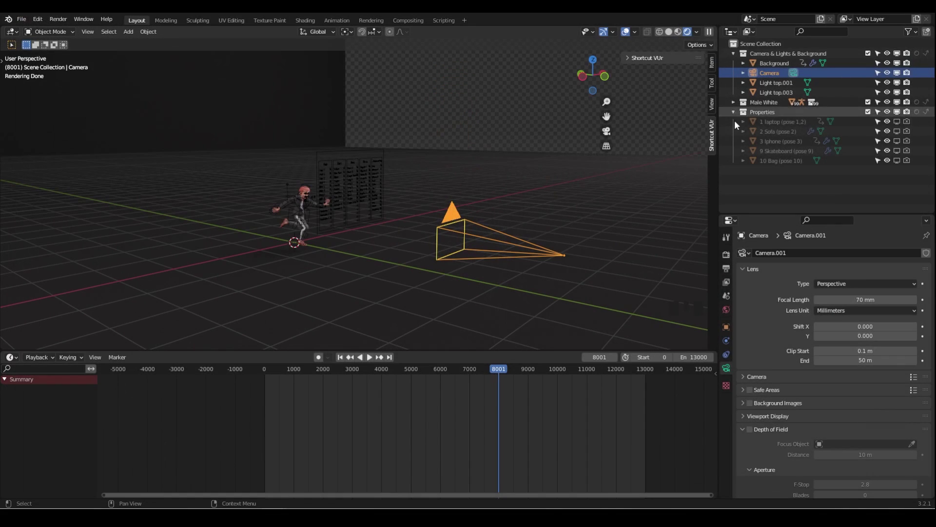
- Restore the camera's Clip End to 500 m and render frame 8001 with the full background
left_click(873, 361)
type("500")
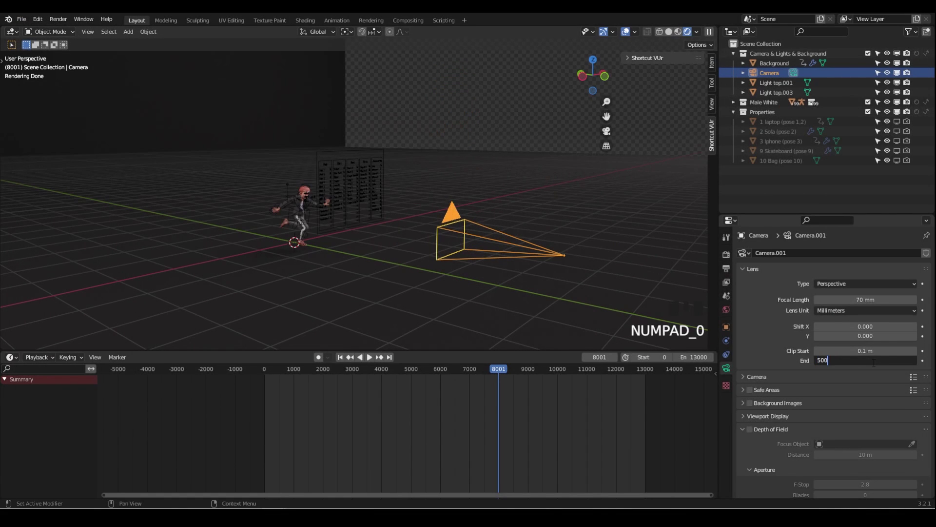
middle_click(466, 181)
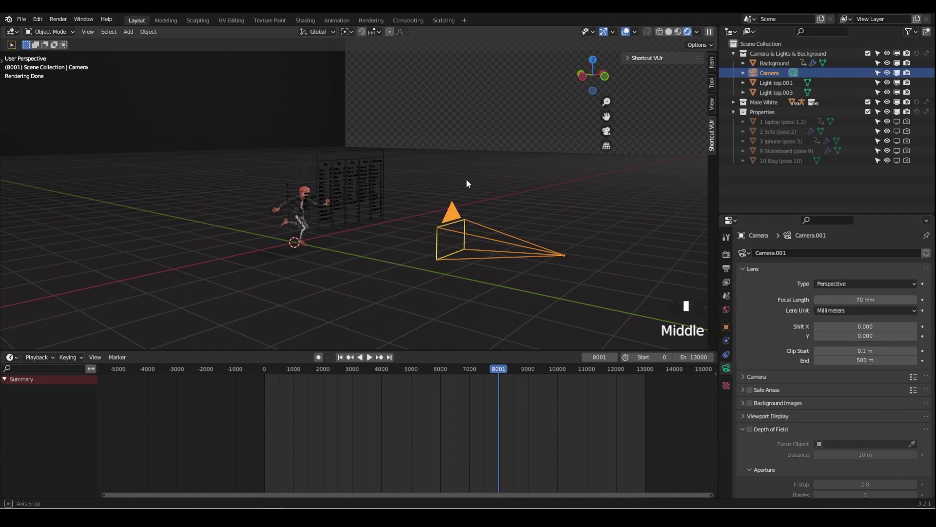
left_click(61, 20)
left_click(76, 30)
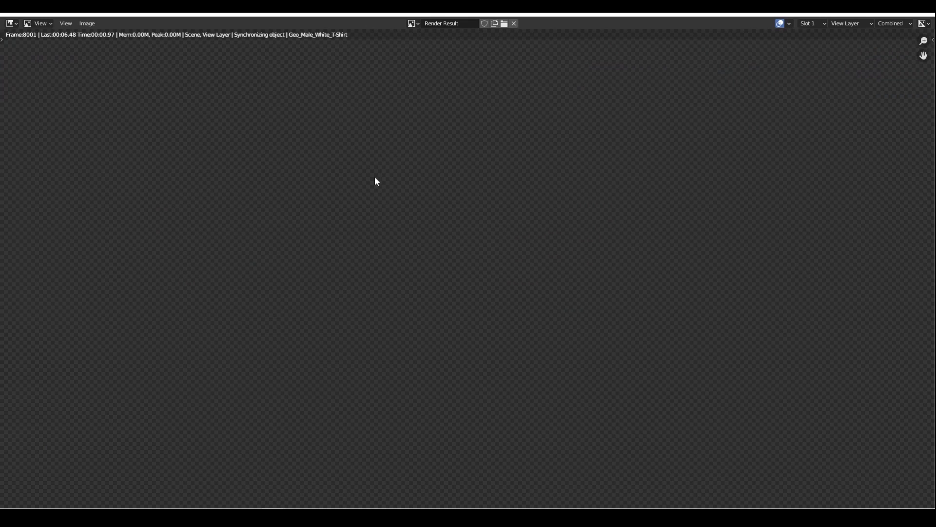
scroll(375, 181, "down", 2)
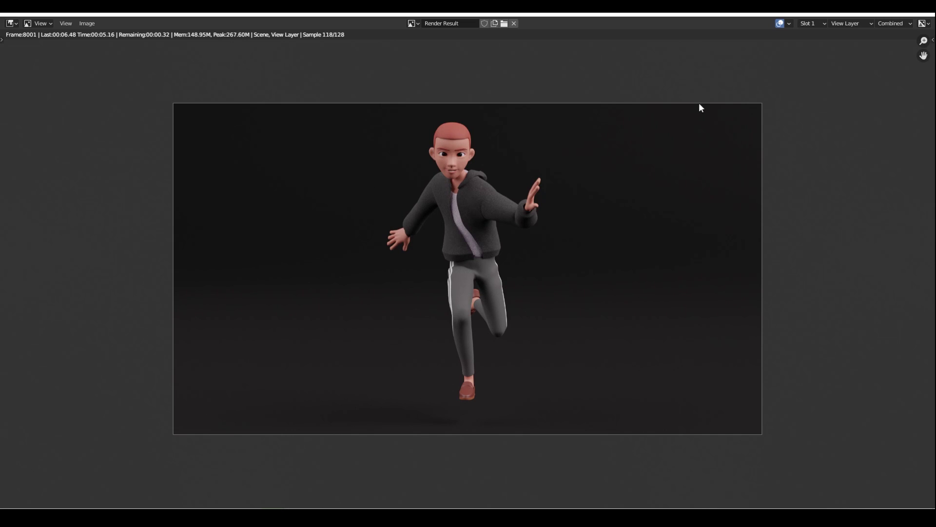
key("Escape")
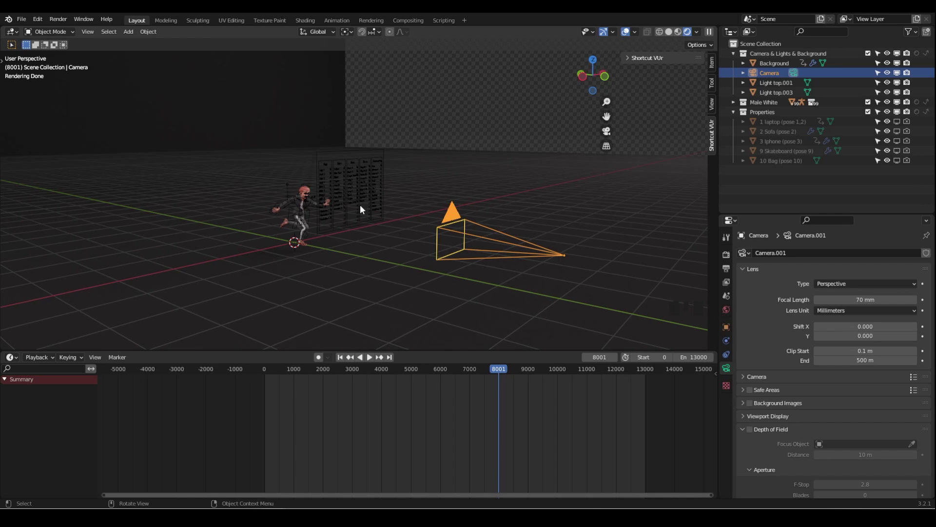